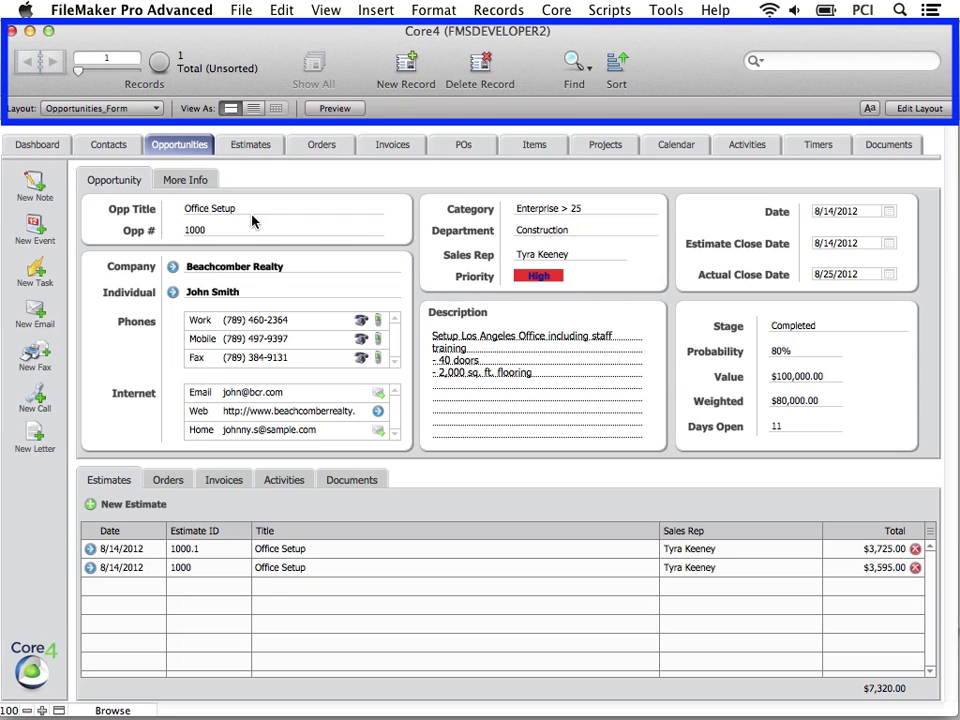
- Add new opportunity record 1003 and title it 'Custom Plug-in Development'
{"action": "left_click", "coordinate": [413, 66]}
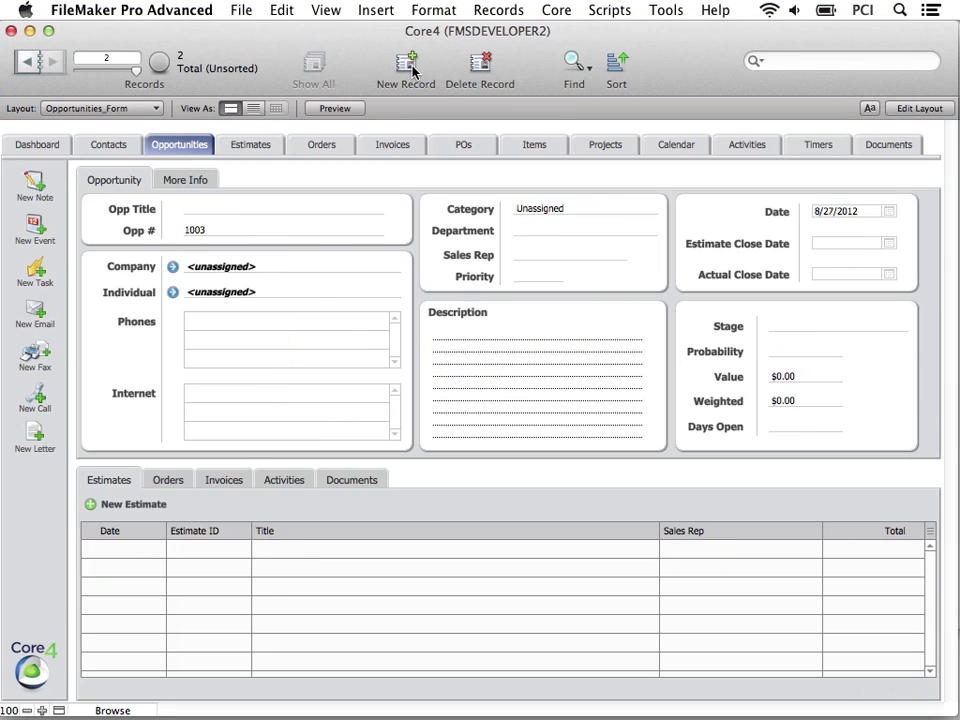
{"action": "left_click", "coordinate": [370, 208]}
{"action": "type", "text": "Custom Plug"}
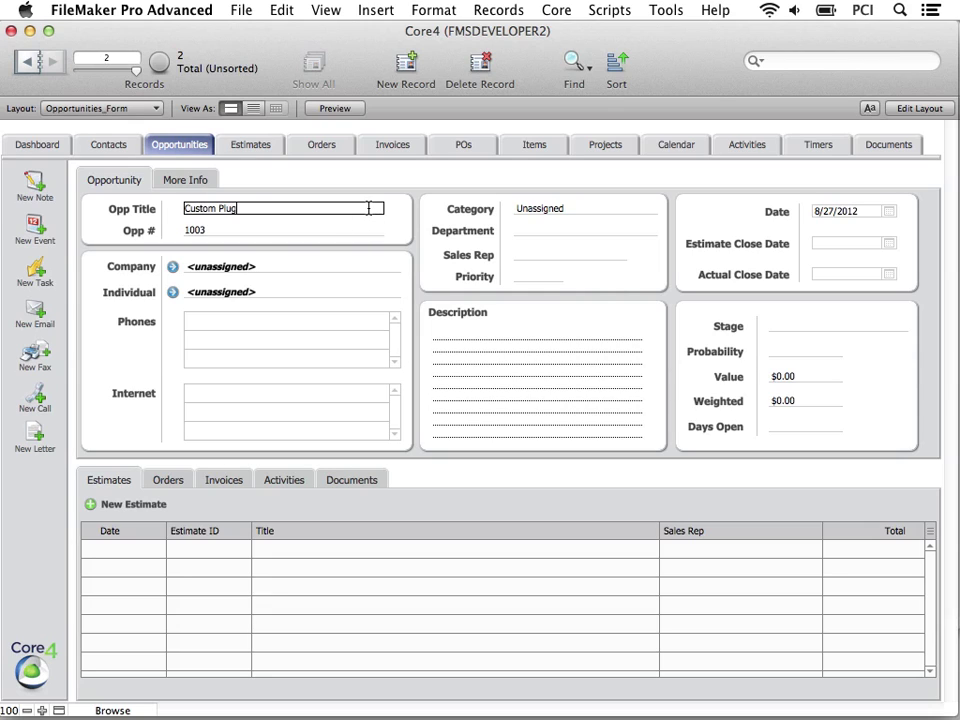
{"action": "type", "text": "-in Development"}
- Link Pony Express as the opportunity's company via a contact search for 'p'
{"action": "left_click", "coordinate": [396, 221]}
{"action": "left_click", "coordinate": [253, 268]}
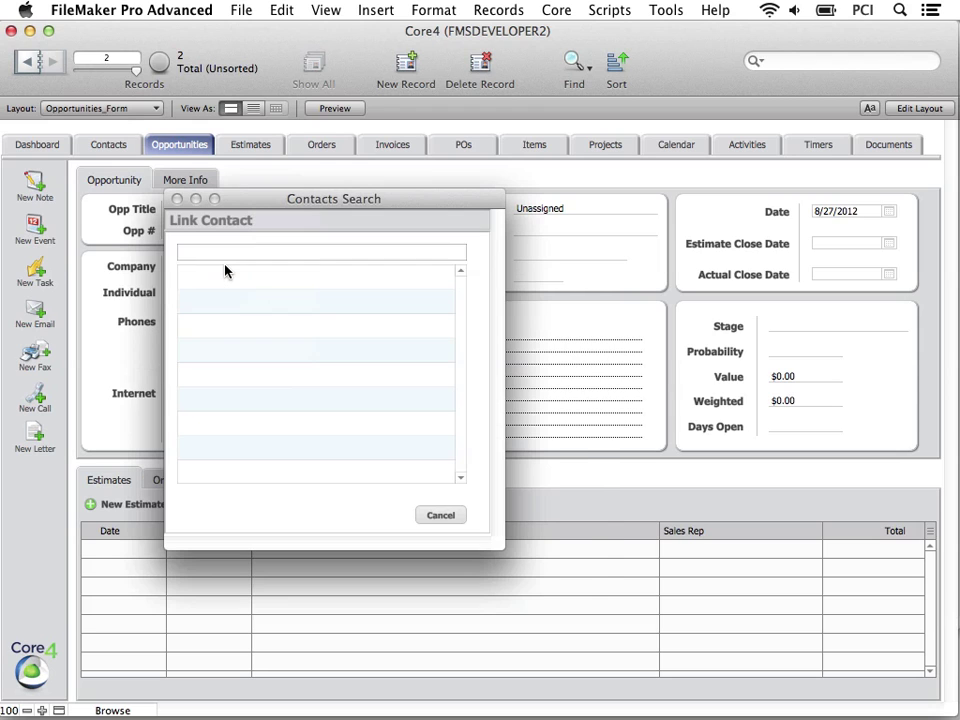
{"action": "type", "text": "p"}
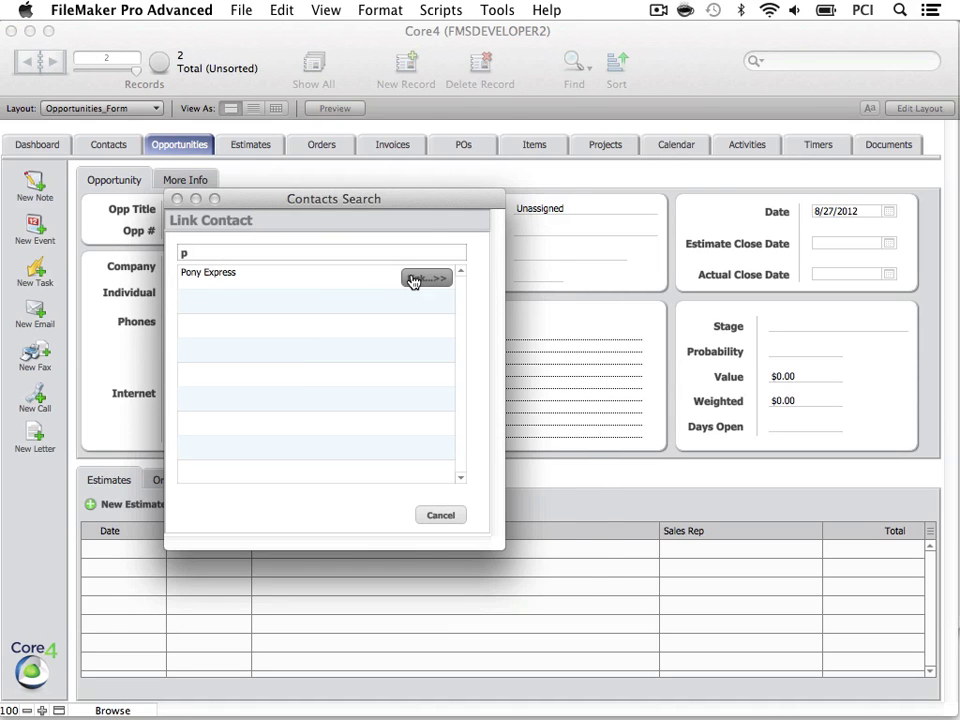
{"action": "left_click", "coordinate": [413, 281]}
- Link the second contact matching 'l' as the individual and commit the record
{"action": "left_click", "coordinate": [326, 293]}
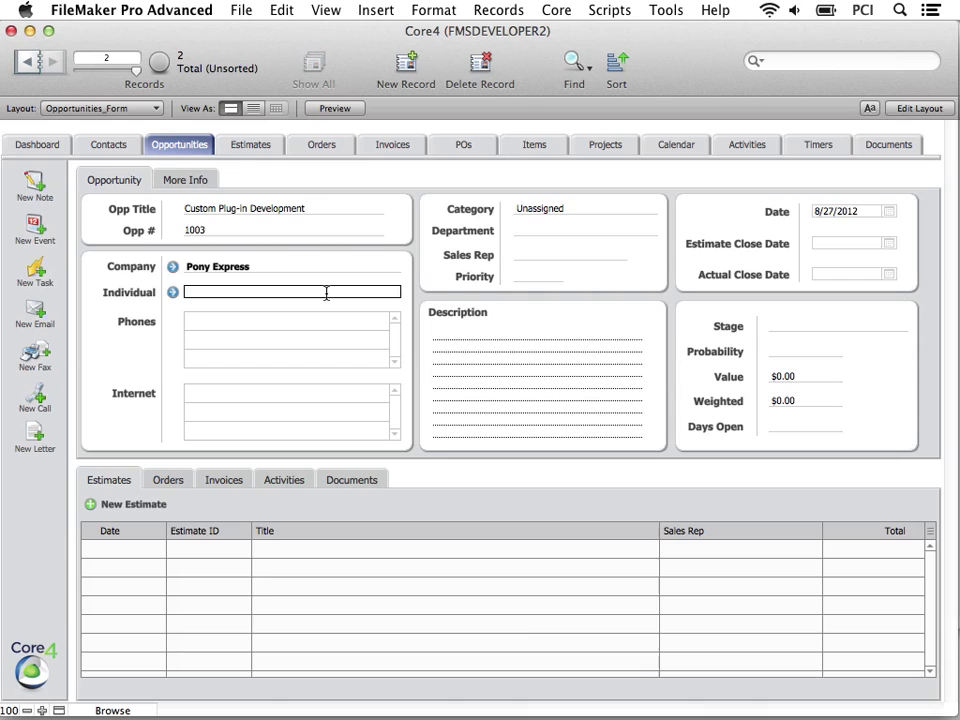
{"action": "type", "text": "l"}
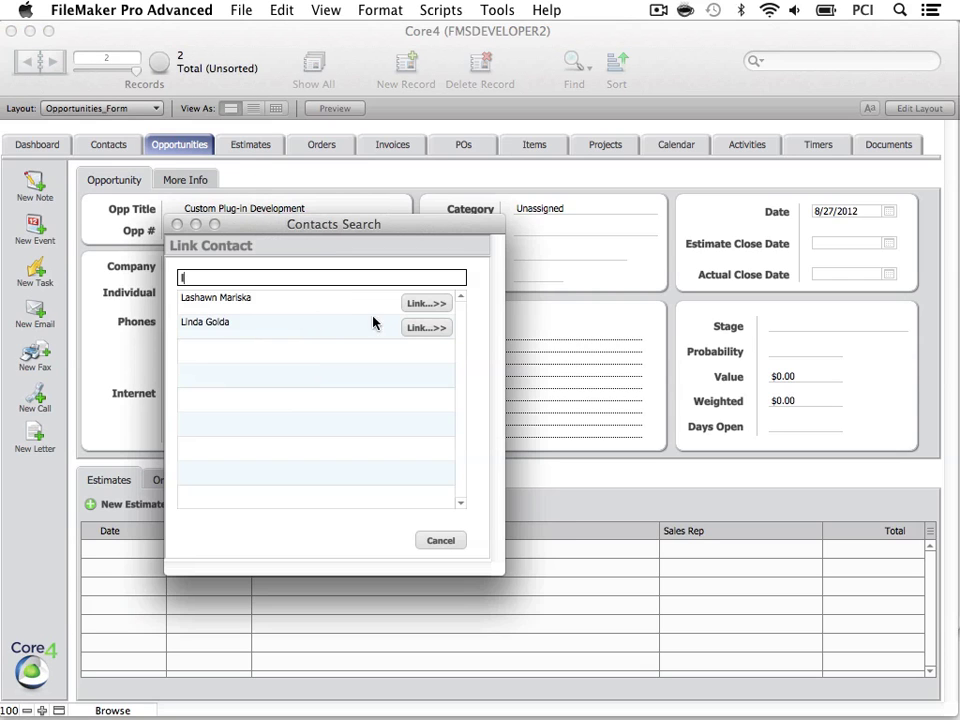
{"action": "left_click", "coordinate": [414, 330]}
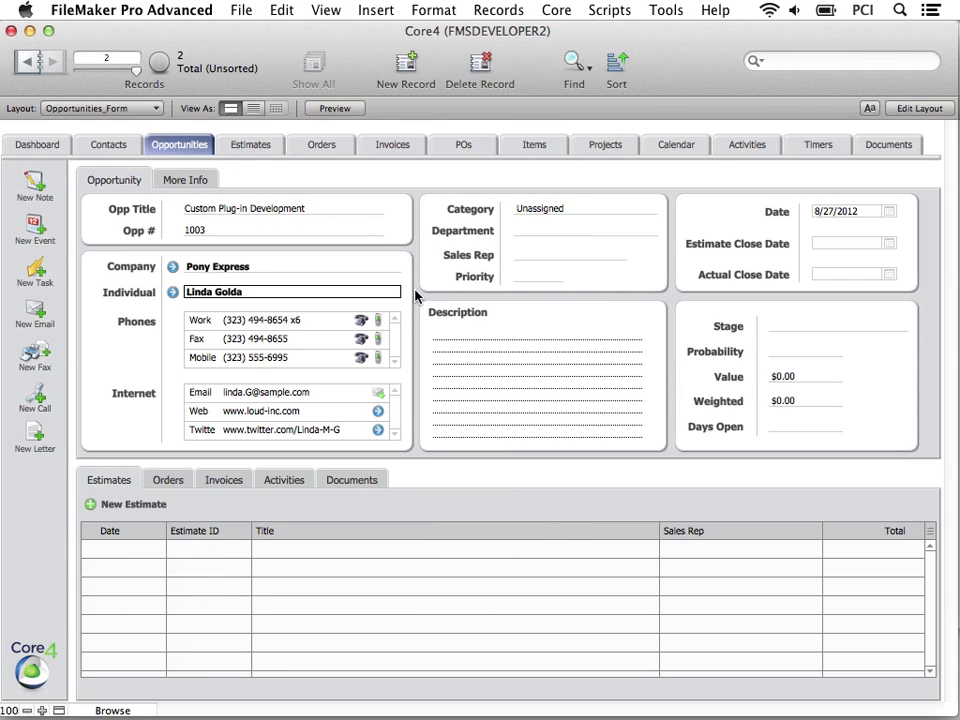
{"action": "left_click", "coordinate": [416, 295]}
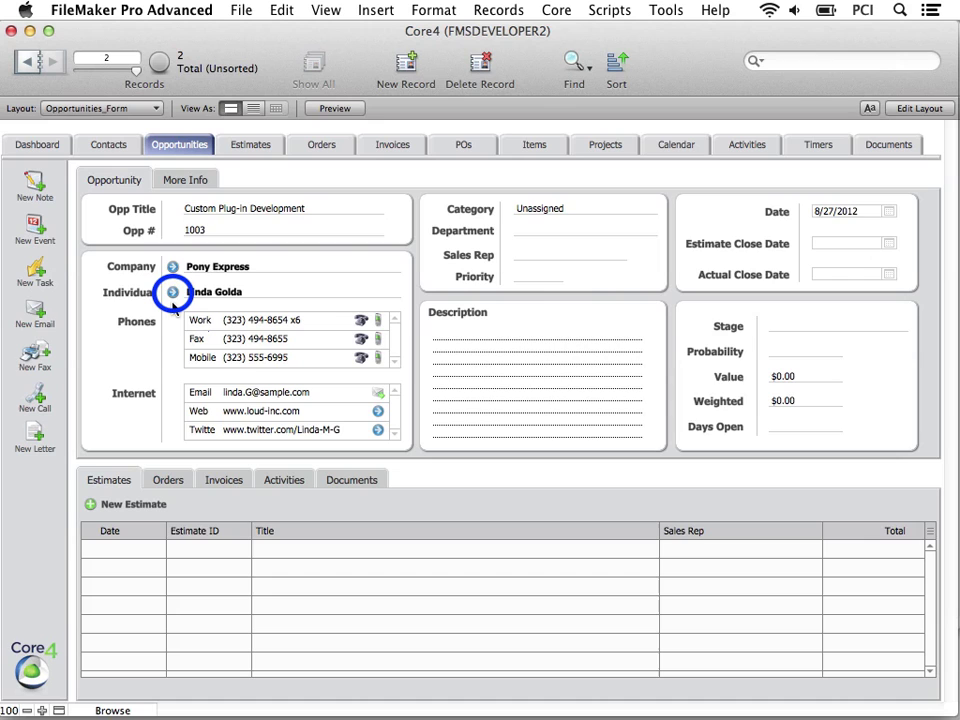
{"action": "left_click", "coordinate": [173, 296]}
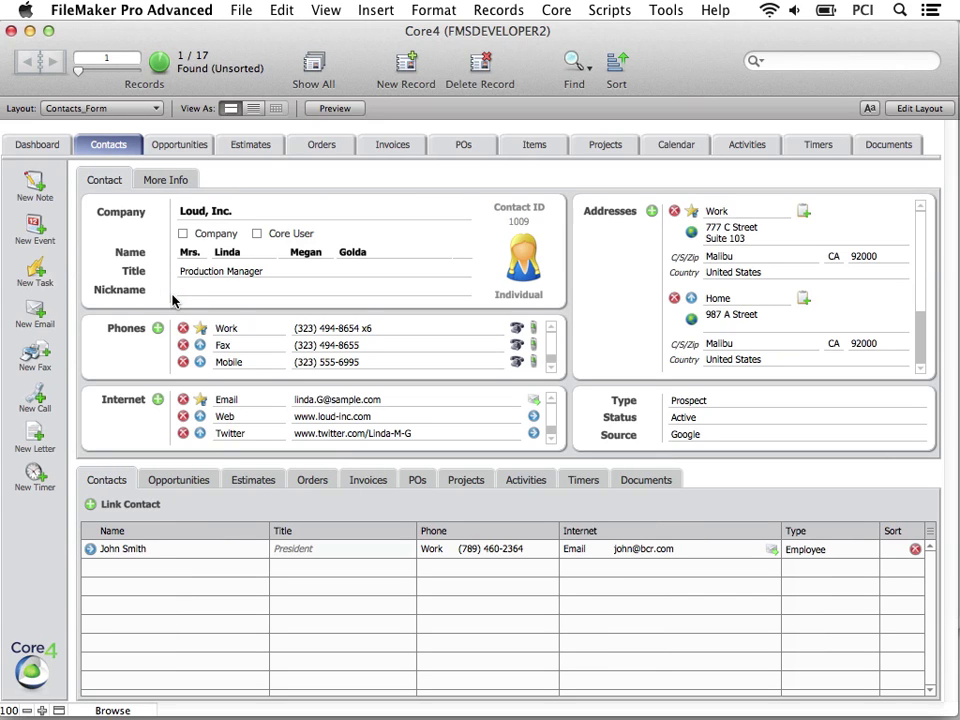
{"action": "left_click", "coordinate": [215, 486]}
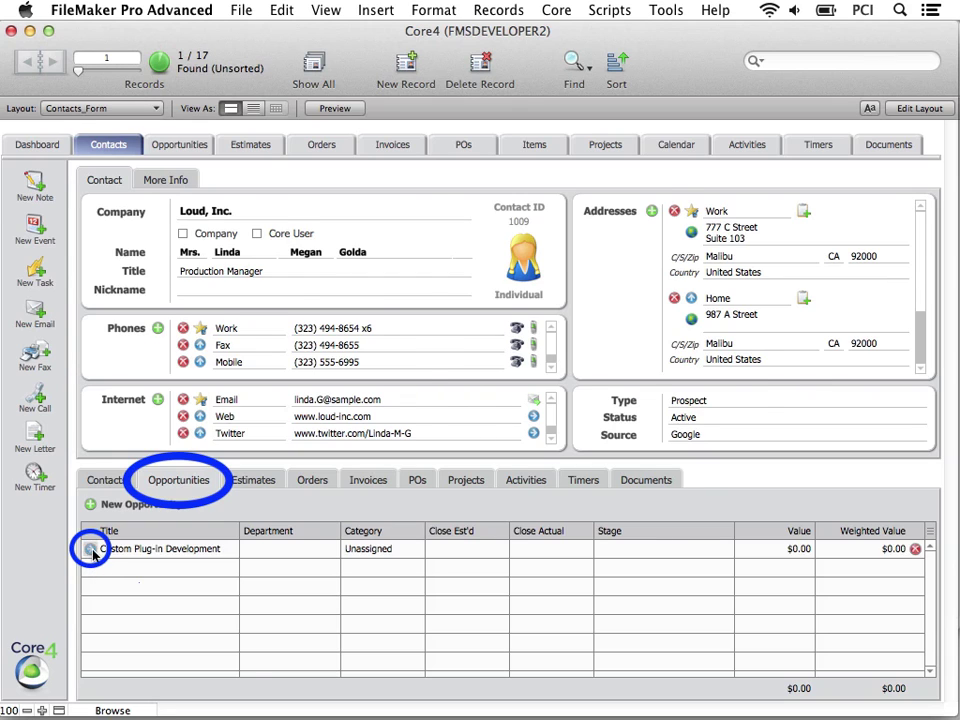
{"action": "left_click", "coordinate": [90, 549]}
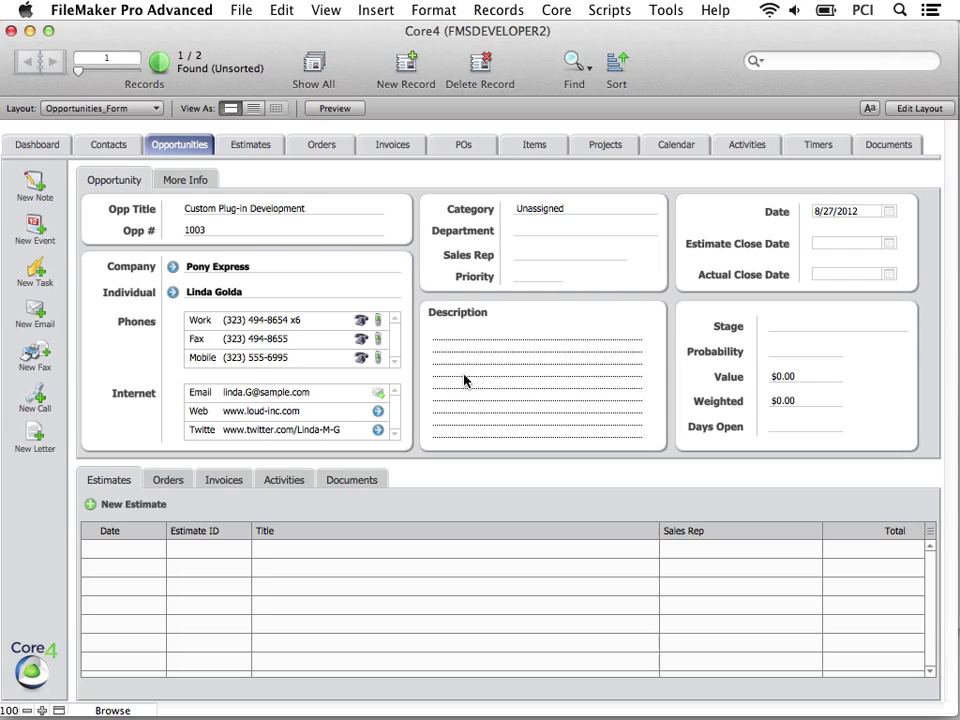
- Set category Enterprise > 25, department Products and priority Normal
{"action": "left_click", "coordinate": [618, 208]}
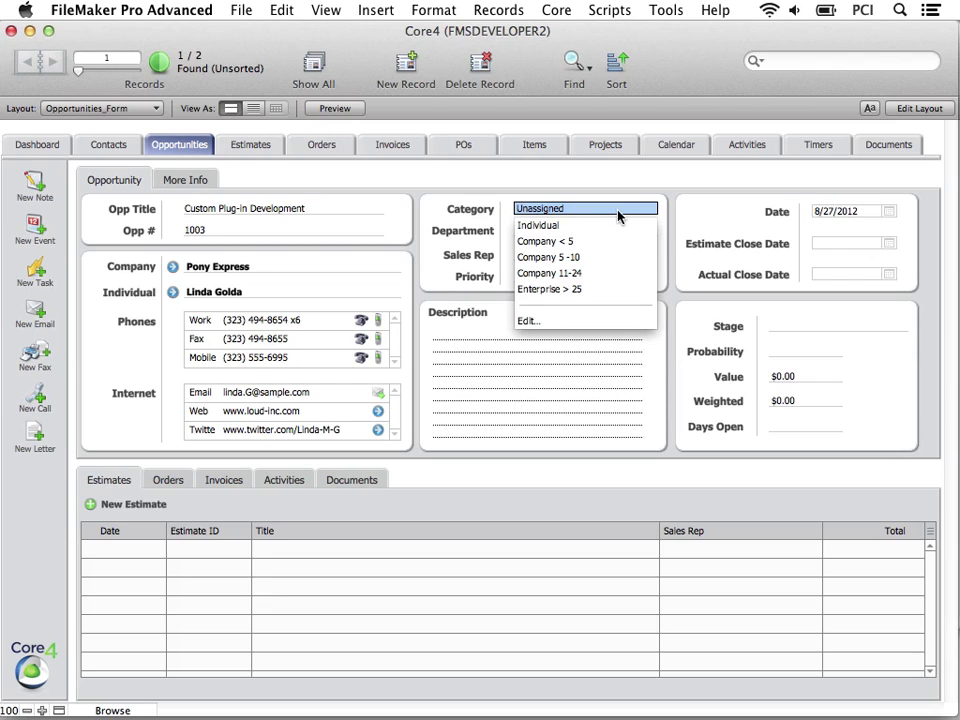
{"action": "left_click", "coordinate": [585, 289]}
{"action": "key", "text": "Tab"}
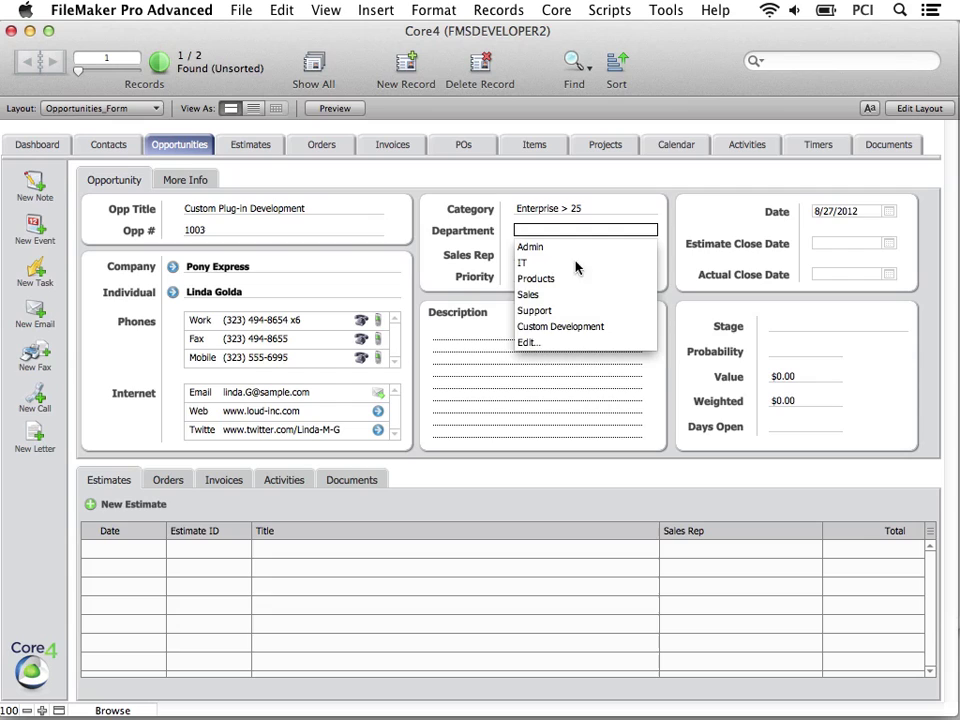
{"action": "left_click", "coordinate": [560, 279]}
{"action": "key", "text": "Tab"}
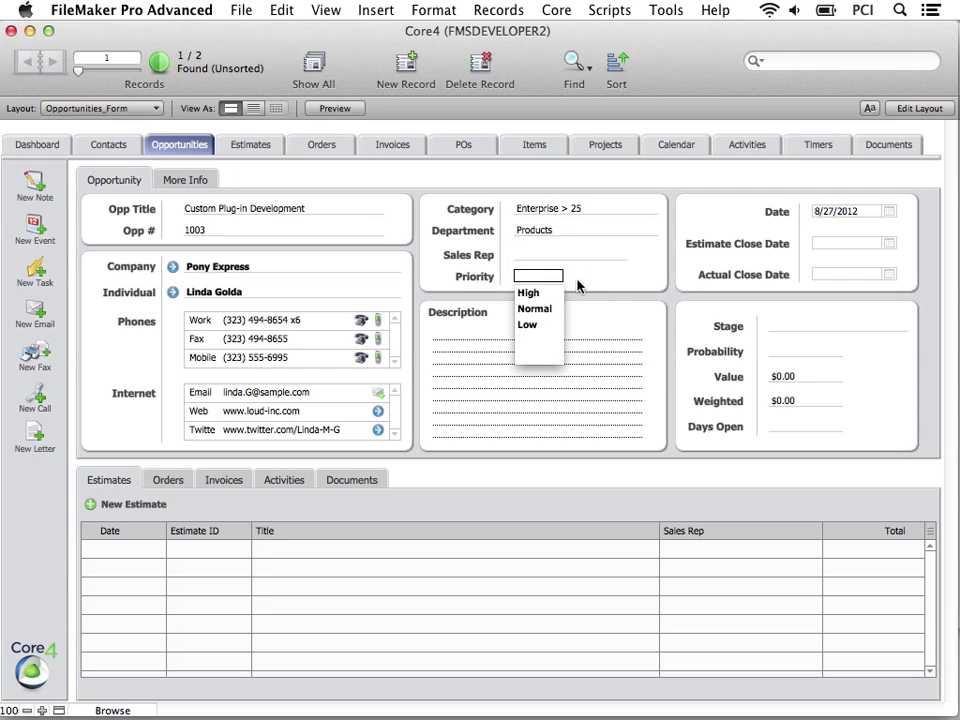
{"action": "left_click", "coordinate": [558, 308]}
{"action": "key", "text": "Tab"}
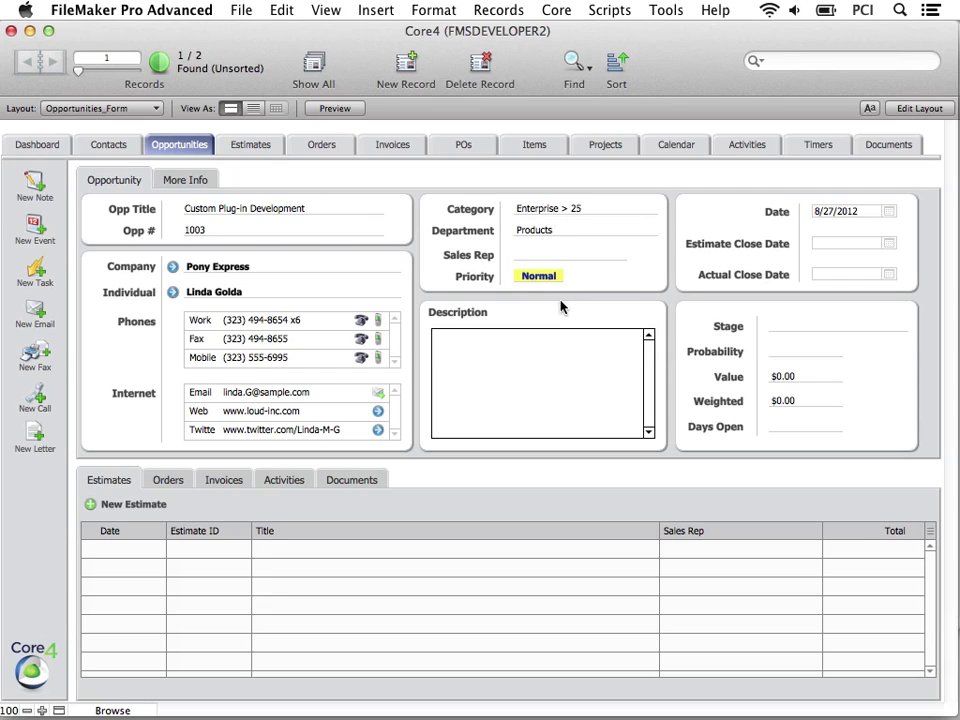
{"action": "left_click", "coordinate": [586, 280]}
- Assign the only sales rep matching 't' to the opportunity
{"action": "left_click", "coordinate": [588, 263]}
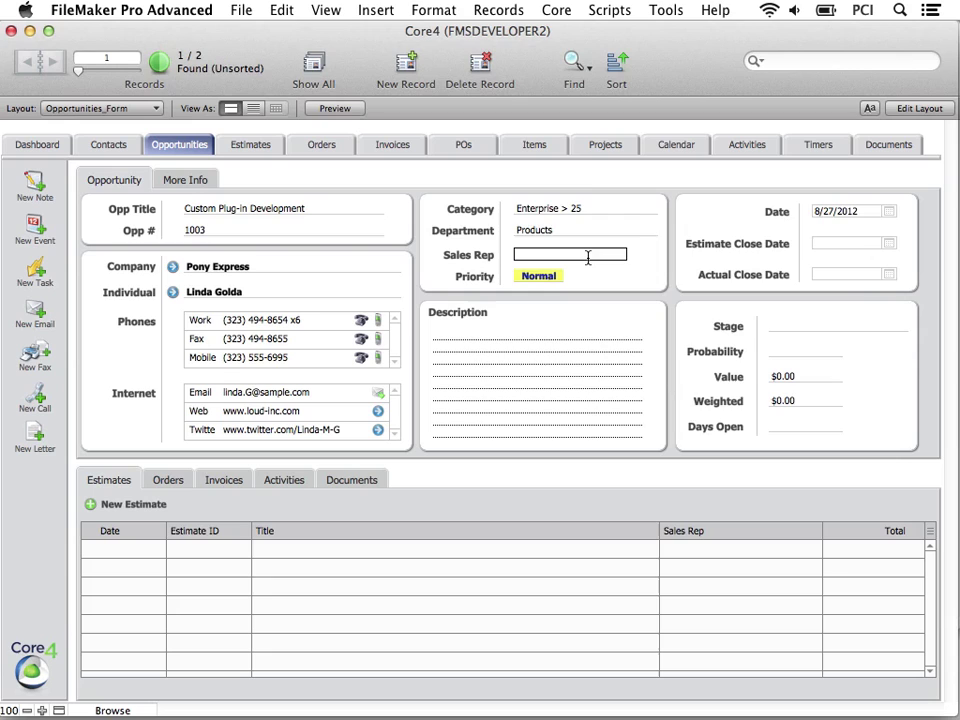
{"action": "type", "text": "t"}
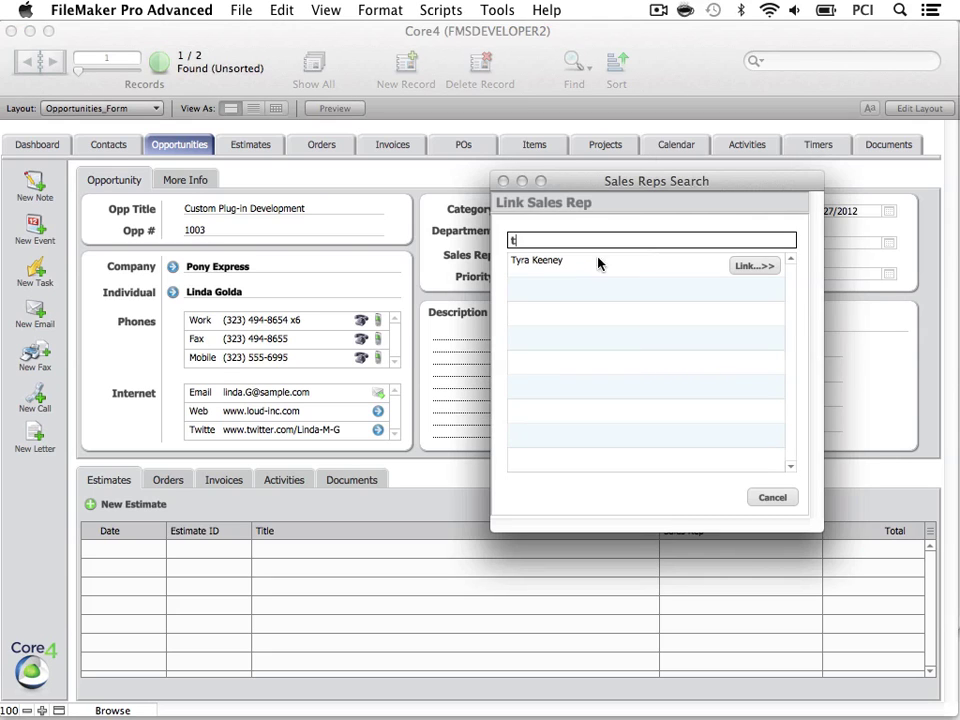
{"action": "left_click", "coordinate": [765, 268]}
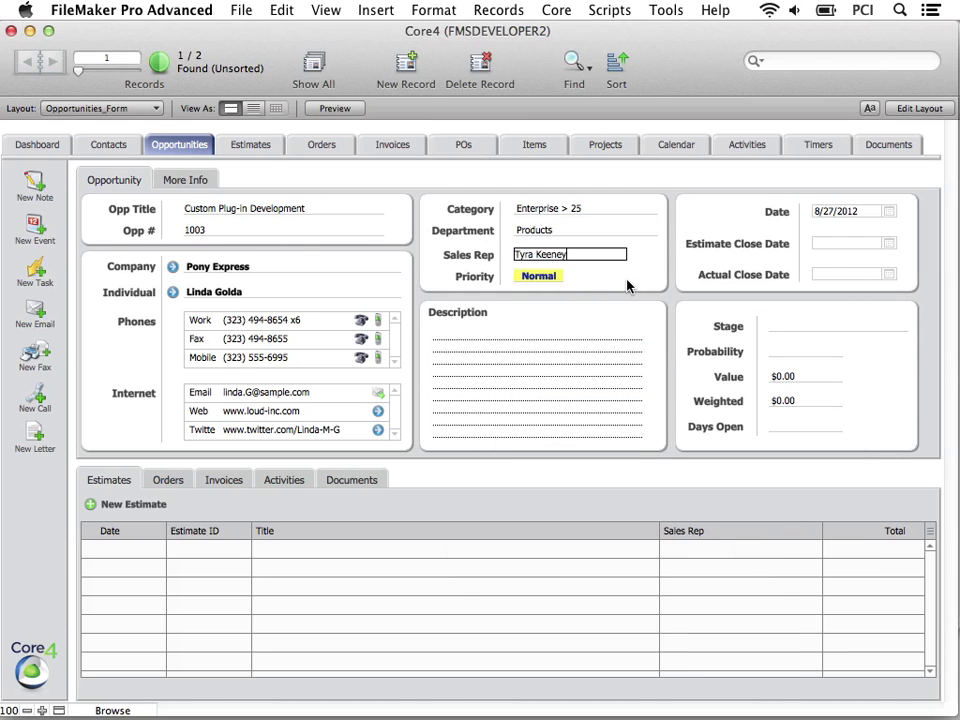
- Enter the description 'Additional integration w/ the following plug-ins:' with lines -Outlook Manipulator and -FM Books Connector
{"action": "left_click", "coordinate": [456, 335]}
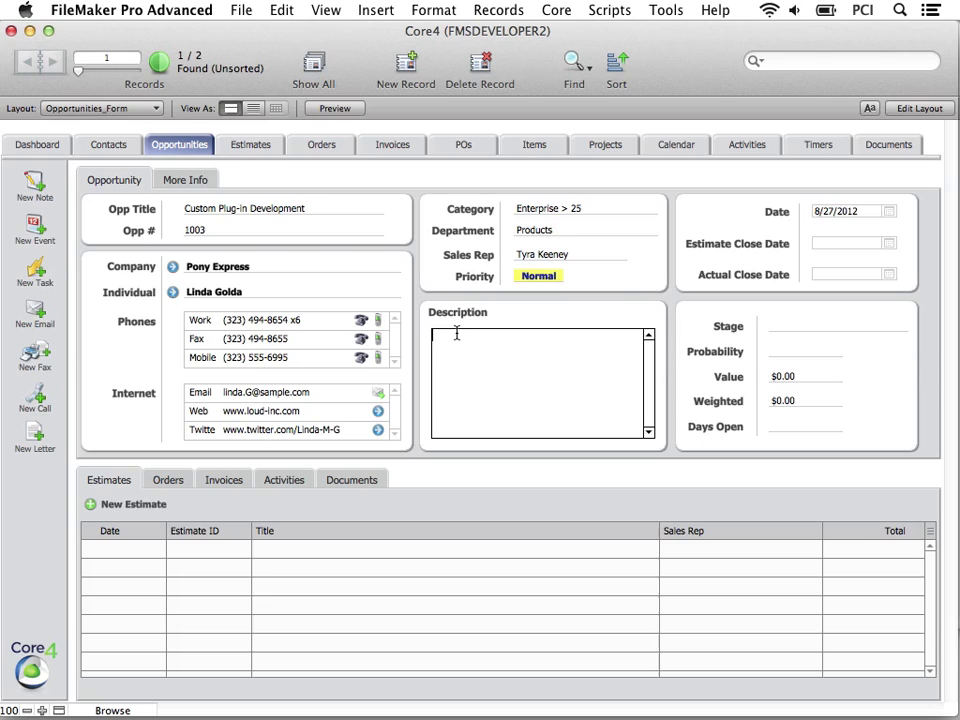
{"action": "type", "text": "Additional integration w/ the f"}
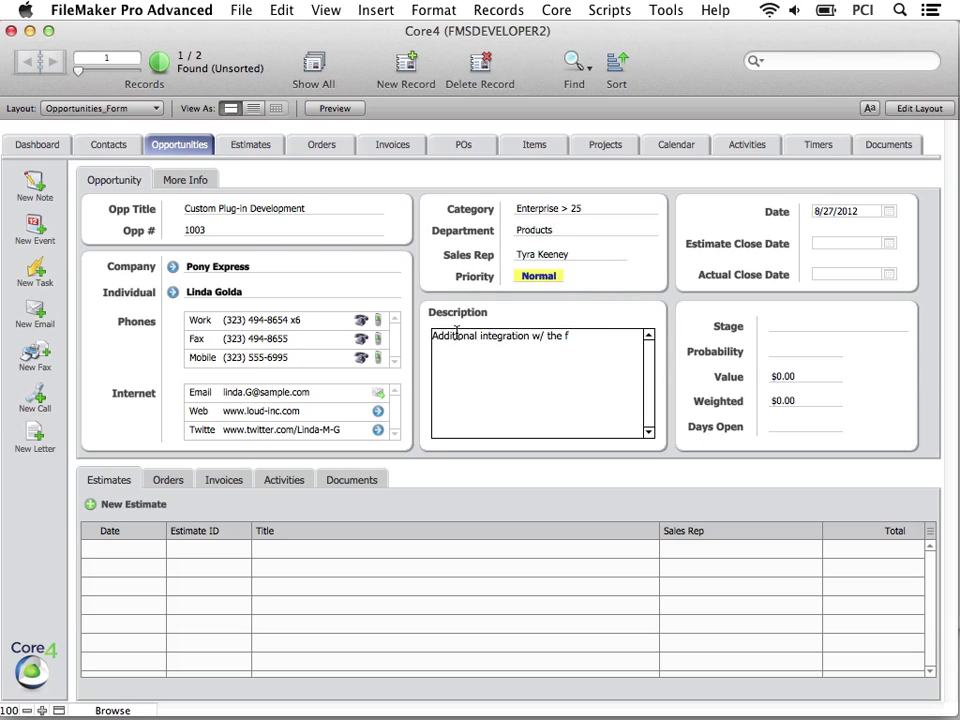
{"action": "type", "text": "ollowing plug-ins:"}
{"action": "key", "text": "Return"}
{"action": "type", "text": "-Outlook Maniu"}
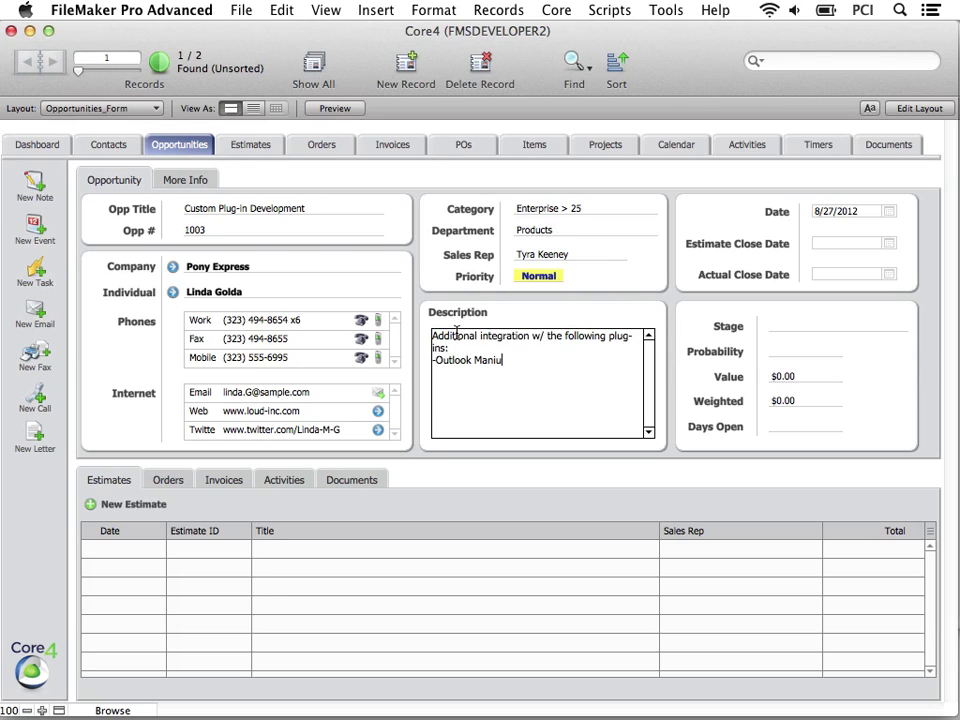
{"action": "key", "text": "BackSpace"}
{"action": "type", "text": "pulator -FM Books Connector"}
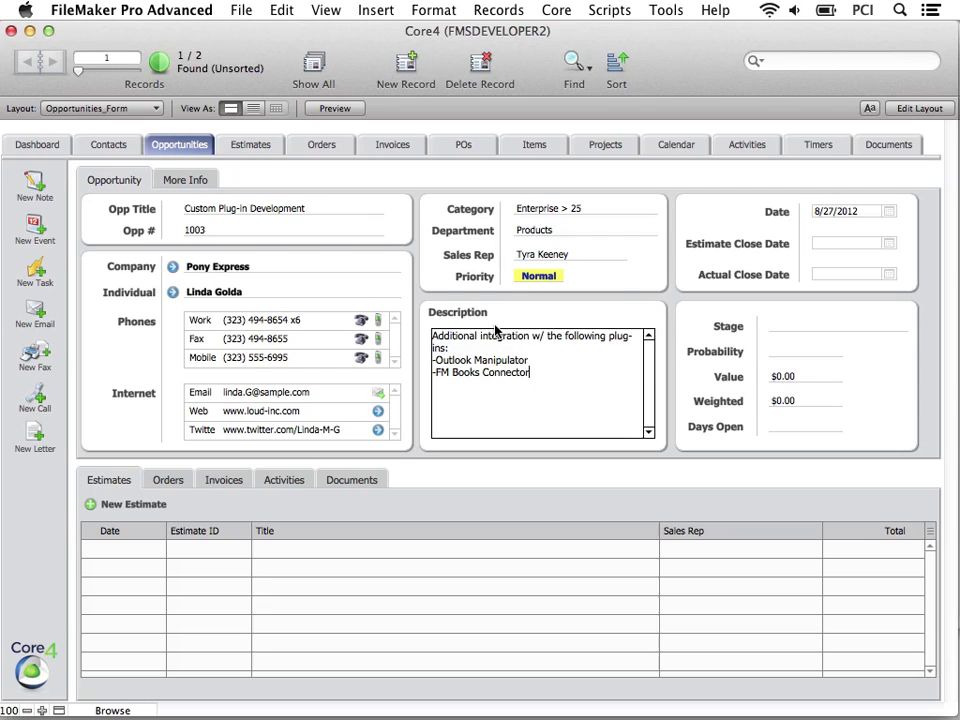
{"action": "left_click", "coordinate": [509, 322]}
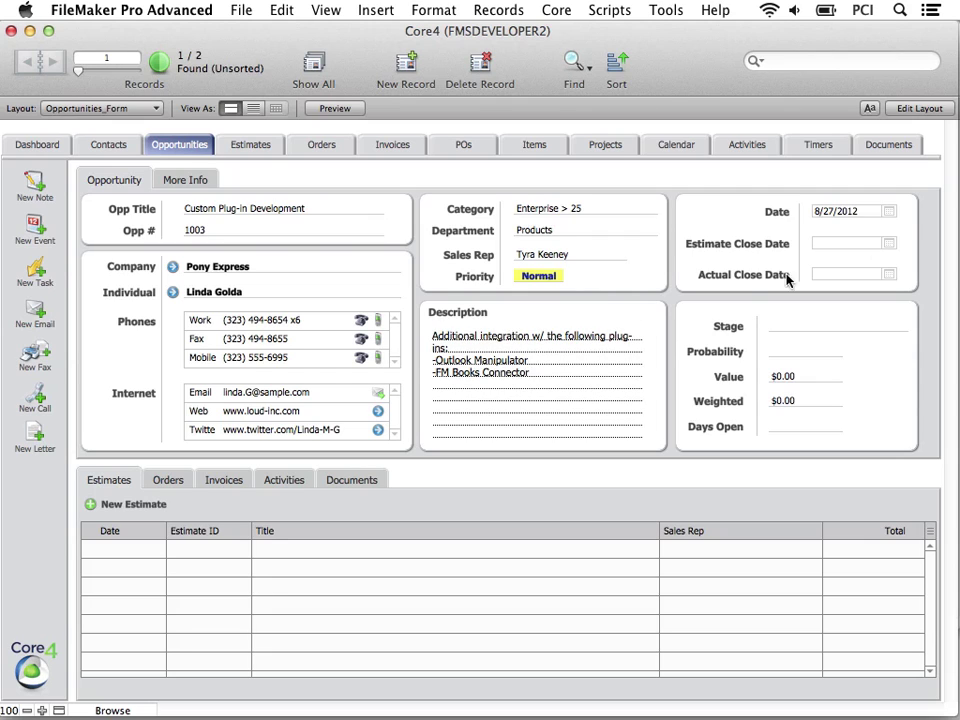
- Pick 9/27/2012 as the estimate close date, keeping the 8/27/2012 opportunity date
{"action": "left_click", "coordinate": [891, 212]}
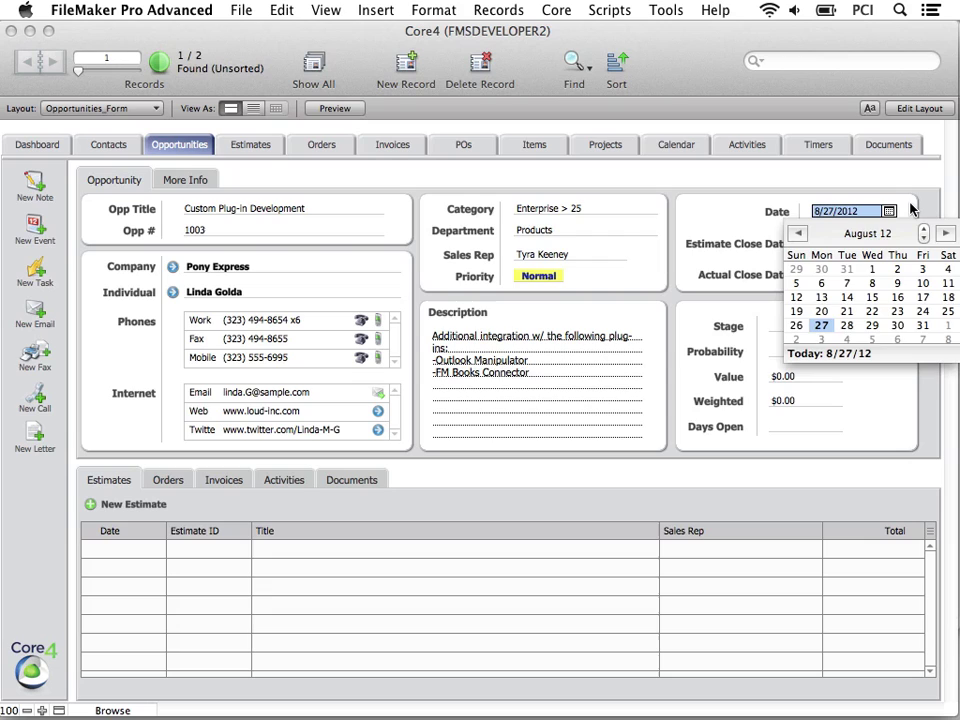
{"action": "key", "text": "Escape"}
{"action": "left_click", "coordinate": [912, 208]}
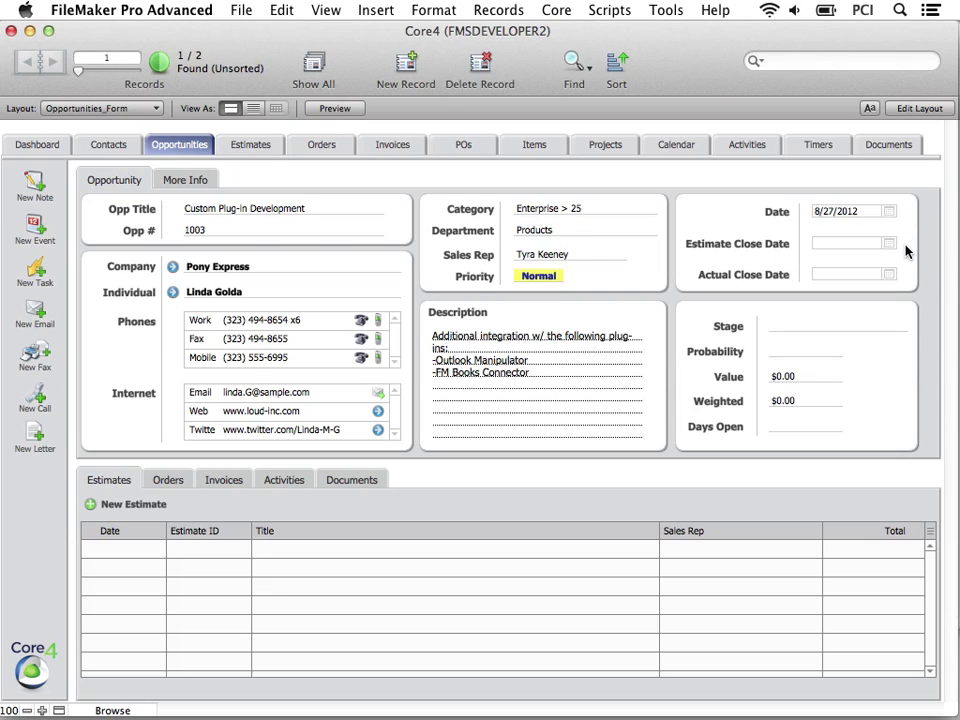
{"action": "left_click", "coordinate": [889, 243]}
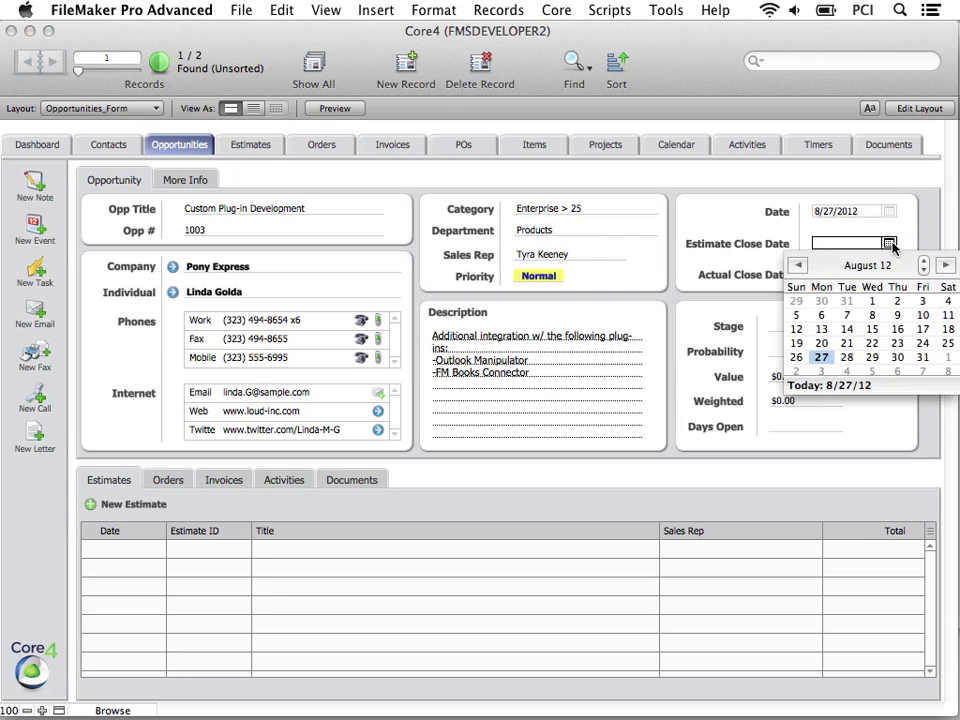
{"action": "left_click", "coordinate": [943, 266]}
{"action": "left_click", "coordinate": [897, 357]}
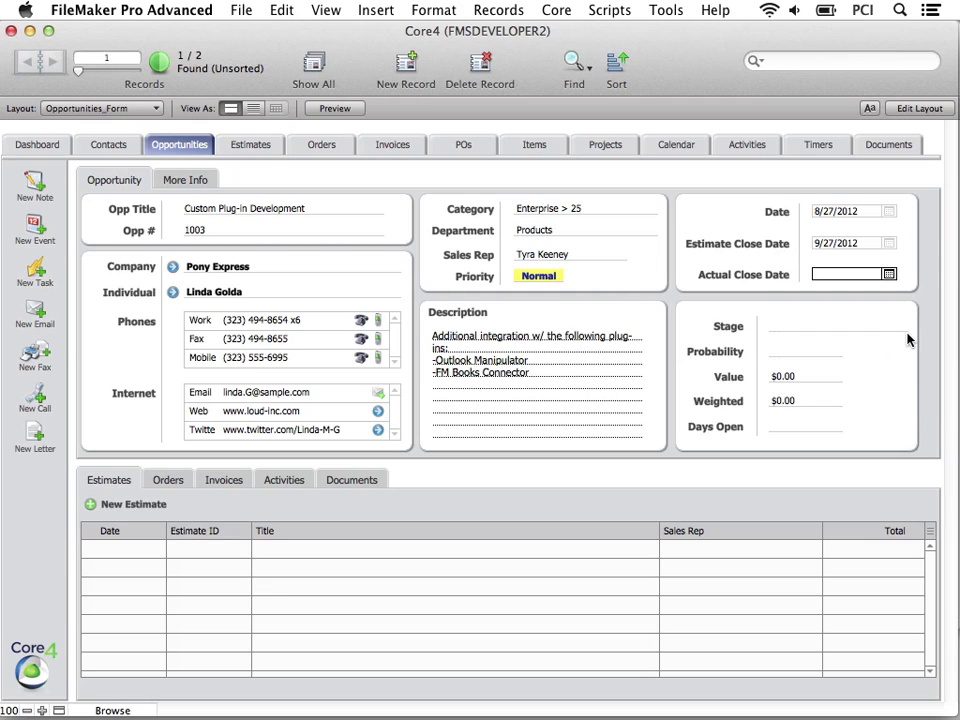
- Set stage Pre-Estimte, probability 80% and value 30000, yielding a $24,000.00 weighted amount
{"action": "left_click", "coordinate": [908, 280]}
{"action": "left_click", "coordinate": [877, 324]}
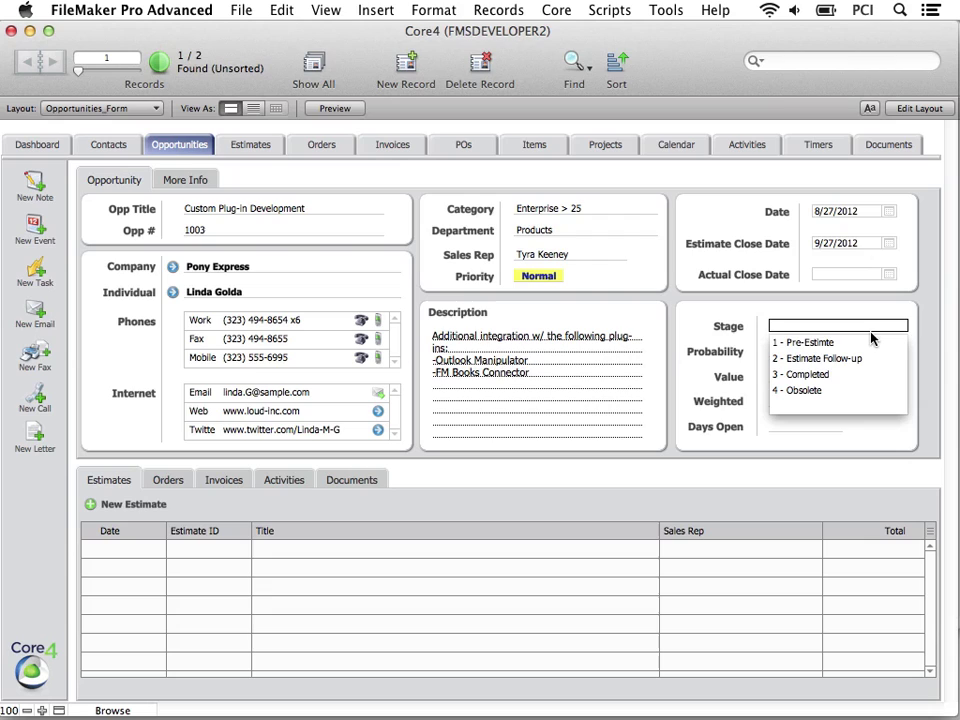
{"action": "left_click", "coordinate": [866, 342]}
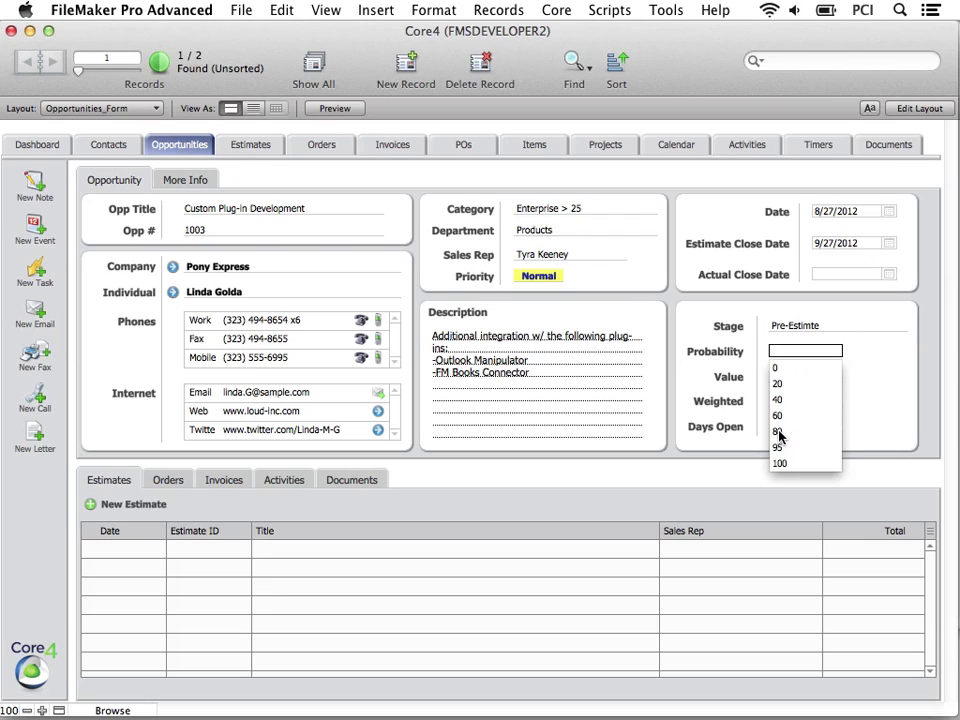
{"action": "left_click", "coordinate": [779, 433]}
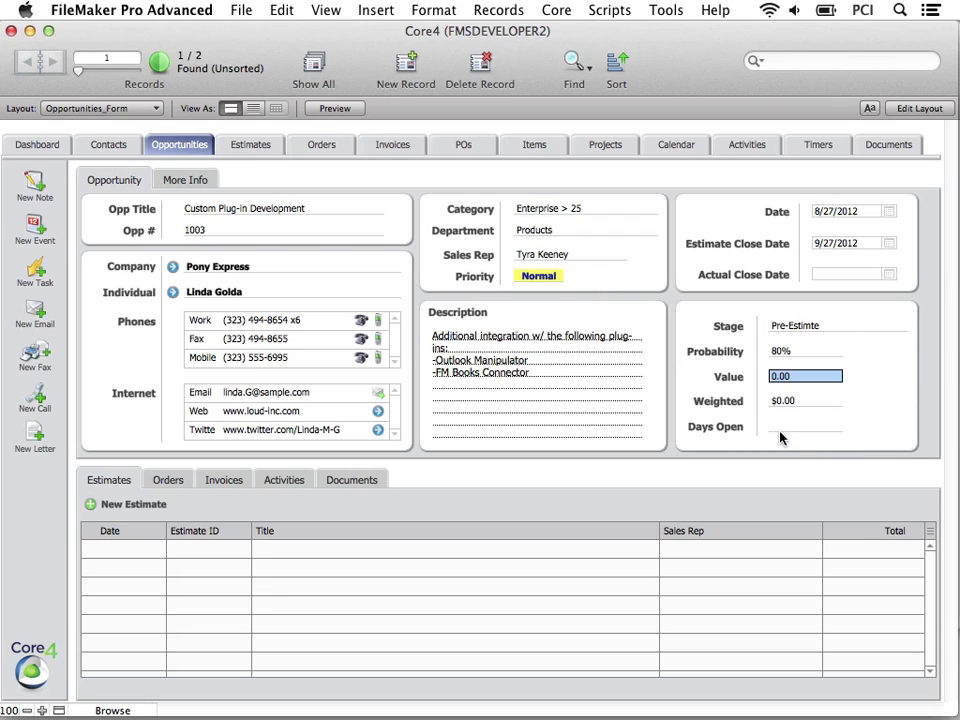
{"action": "type", "text": "300"}
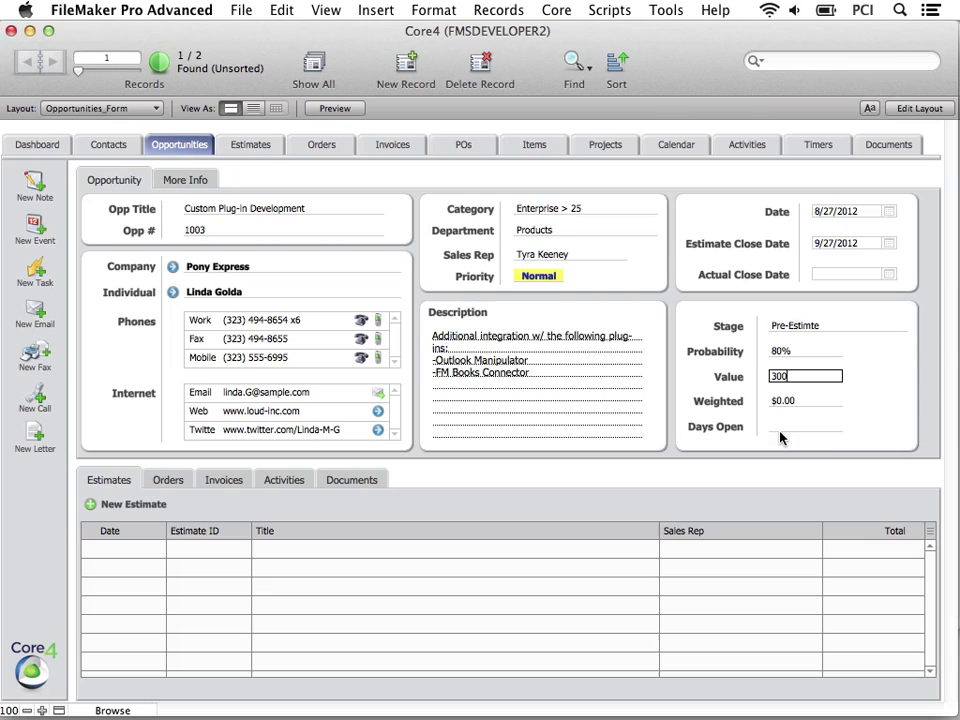
{"action": "type", "text": "00"}
{"action": "left_click", "coordinate": [855, 393]}
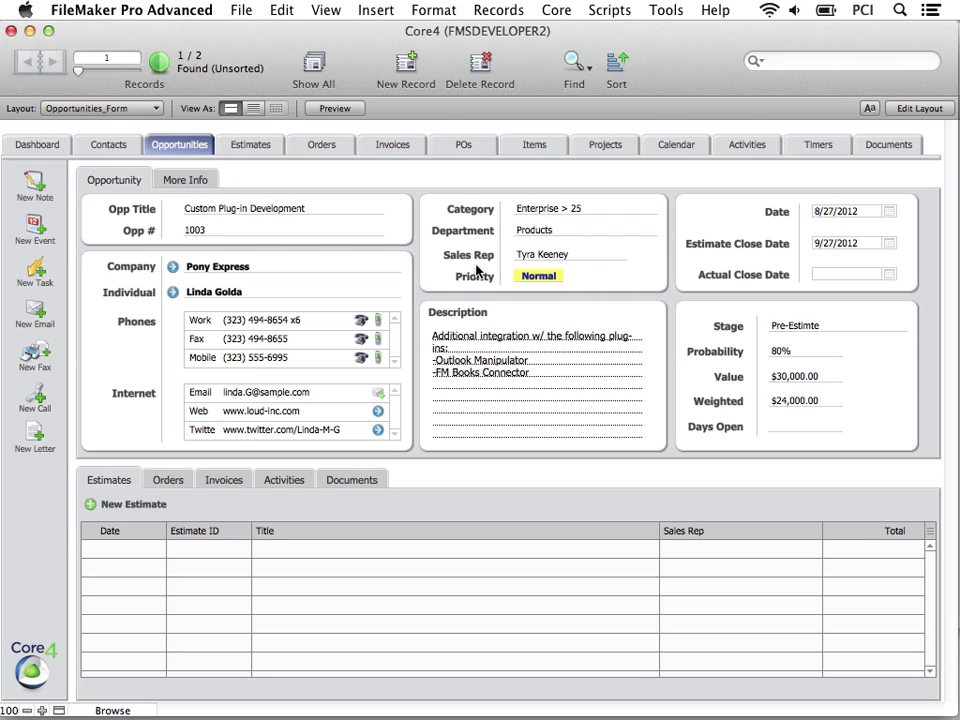
{"action": "left_click", "coordinate": [211, 180]}
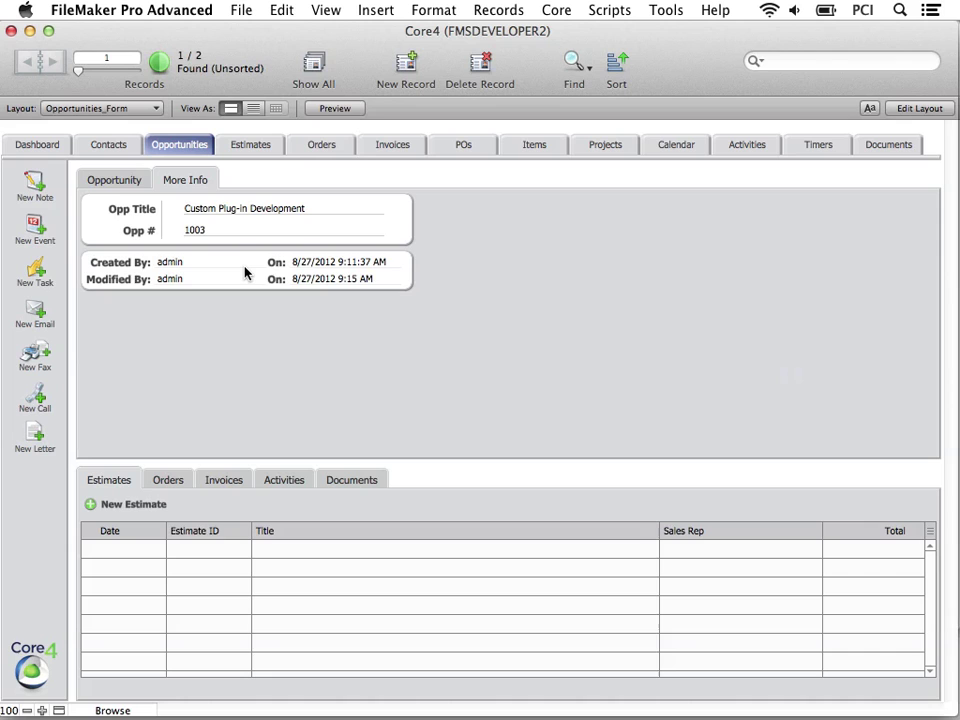
{"action": "left_click", "coordinate": [135, 180]}
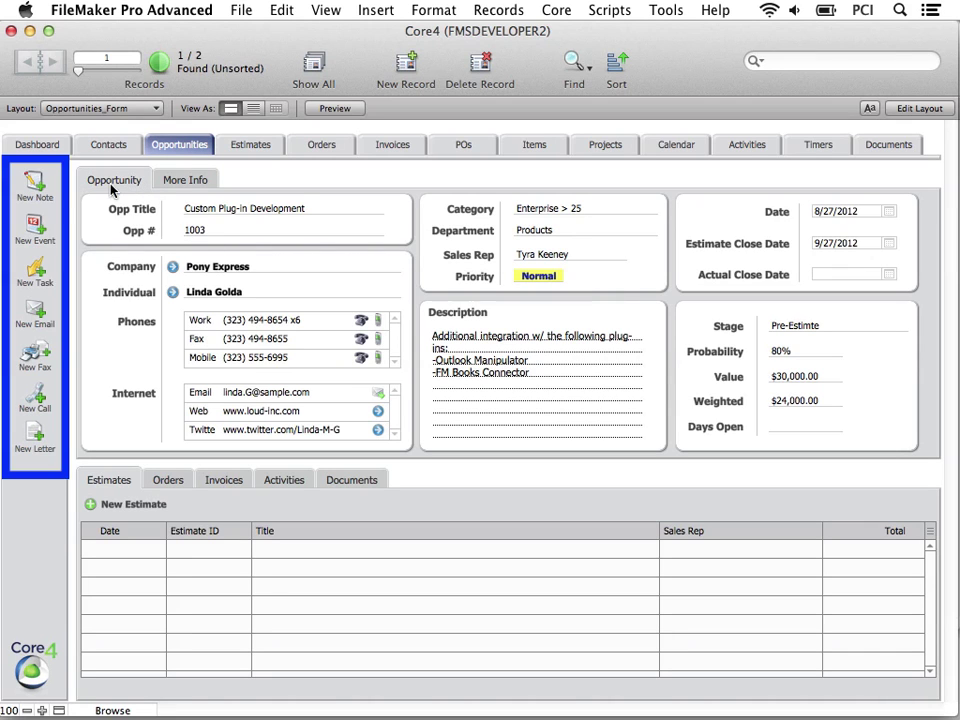
- Create a task 'Create Timeline' with notes 'Create a detailed timeline for this custom development opportunity.'
{"action": "left_click", "coordinate": [37, 273]}
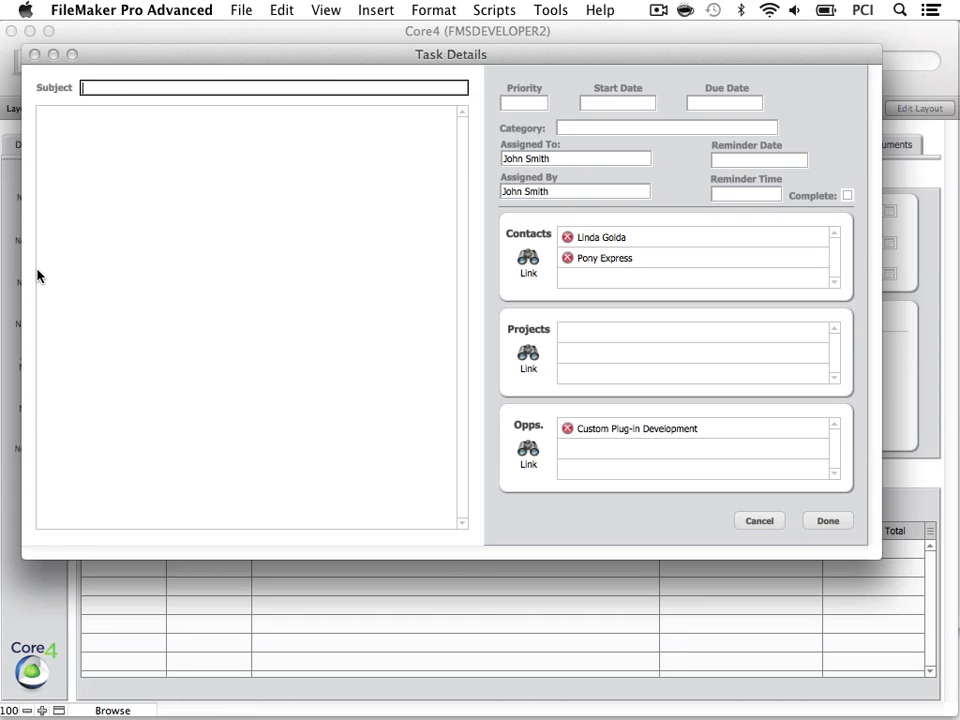
{"action": "type", "text": "Create Timeline"}
{"action": "key", "text": "Tab"}
{"action": "type", "text": "Create a detailed timeline"}
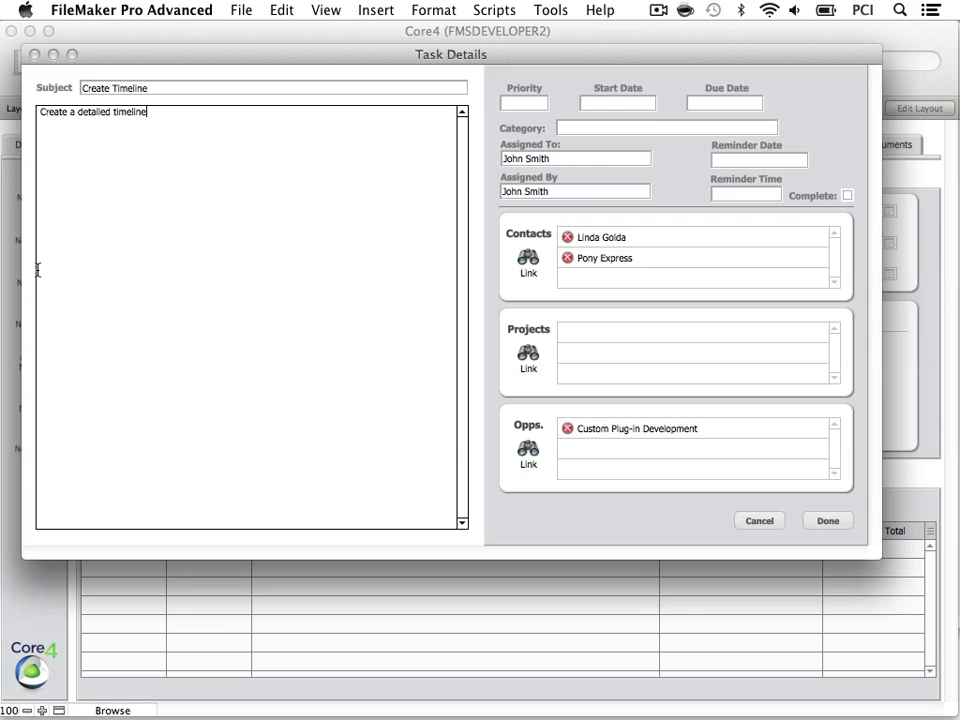
{"action": "type", "text": " for this custom development opportunity."}
{"action": "left_click", "coordinate": [504, 75]}
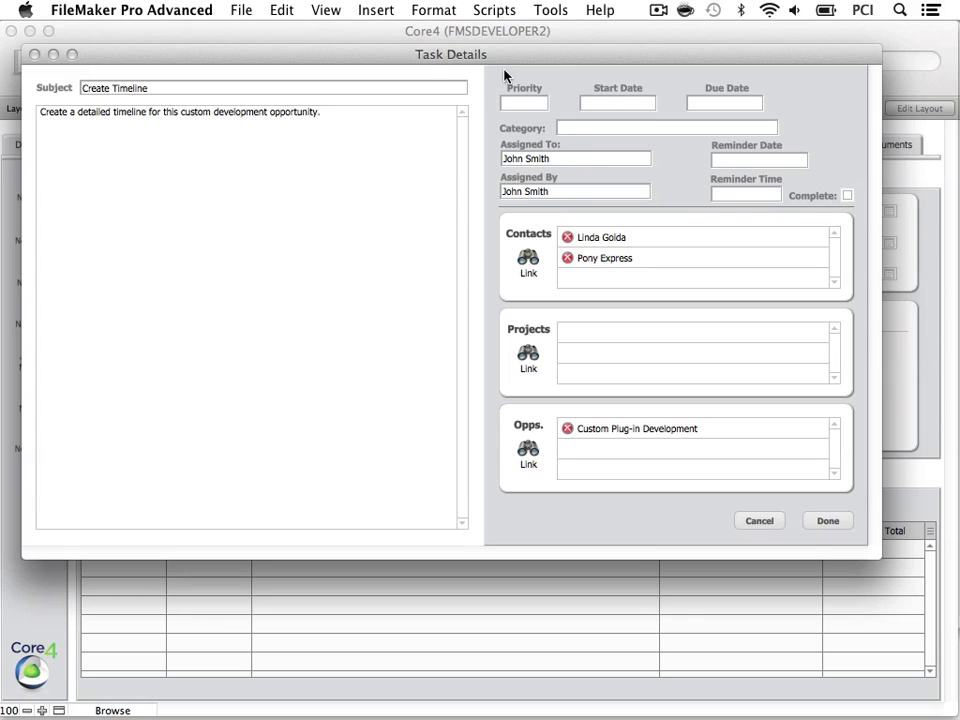
- Give the task Normal priority, a start date, due date 8/31/2012 and category Business
{"action": "left_click", "coordinate": [523, 103]}
{"action": "left_click", "coordinate": [577, 215]}
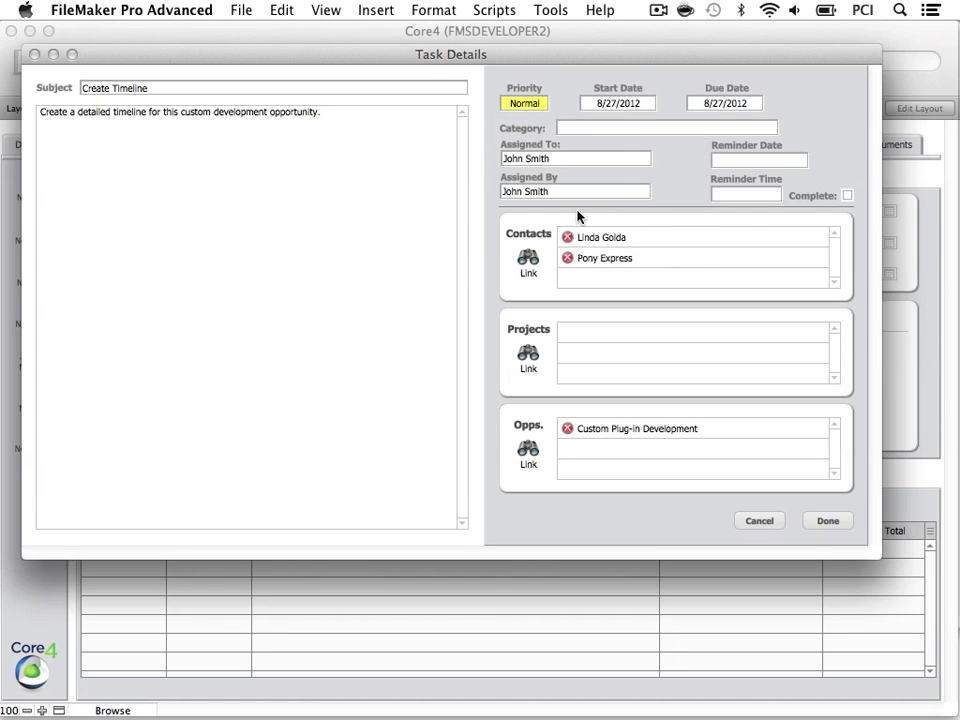
{"action": "left_click", "coordinate": [725, 103]}
{"action": "left_click", "coordinate": [769, 223]}
{"action": "key", "text": "Tab"}
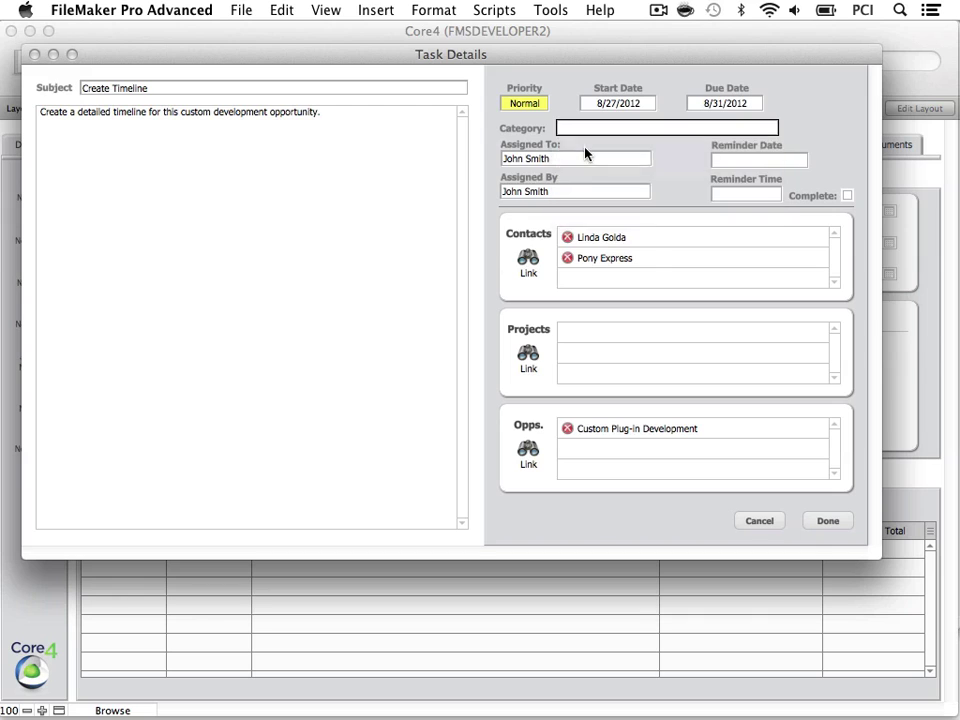
{"action": "type", "text": "Business"}
{"action": "key", "text": "Tab"}
- Set a reminder for 8/29/2012 at 8:00 AM and save the task
{"action": "left_click", "coordinate": [741, 161]}
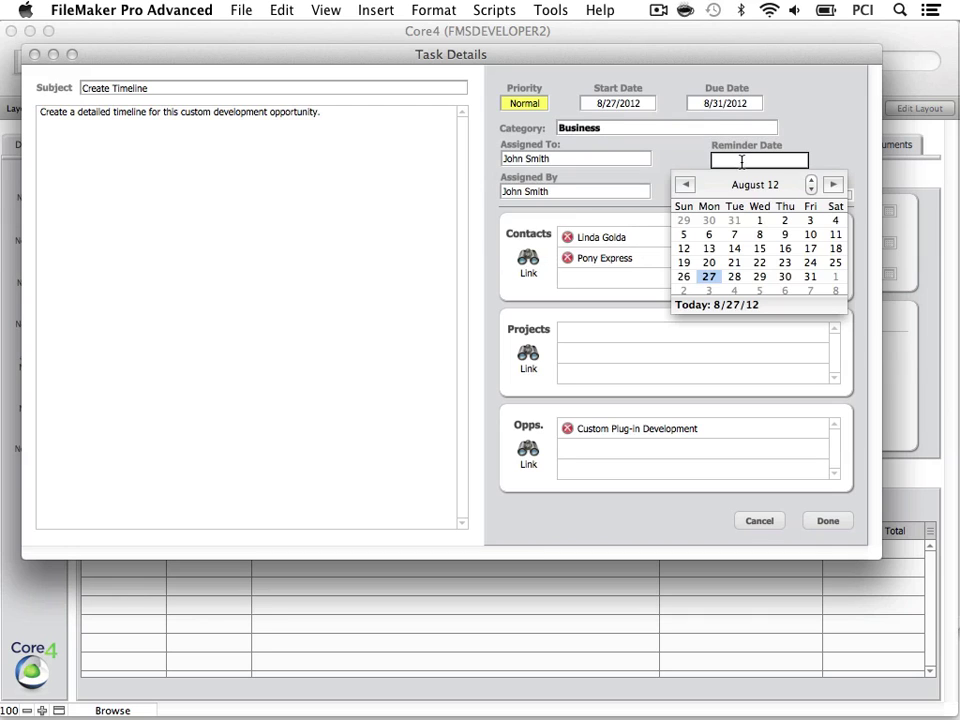
{"action": "left_click", "coordinate": [760, 276]}
{"action": "key", "text": "Tab"}
{"action": "scroll", "coordinate": [735, 316], "scroll_direction": "down", "scroll_amount": 3}
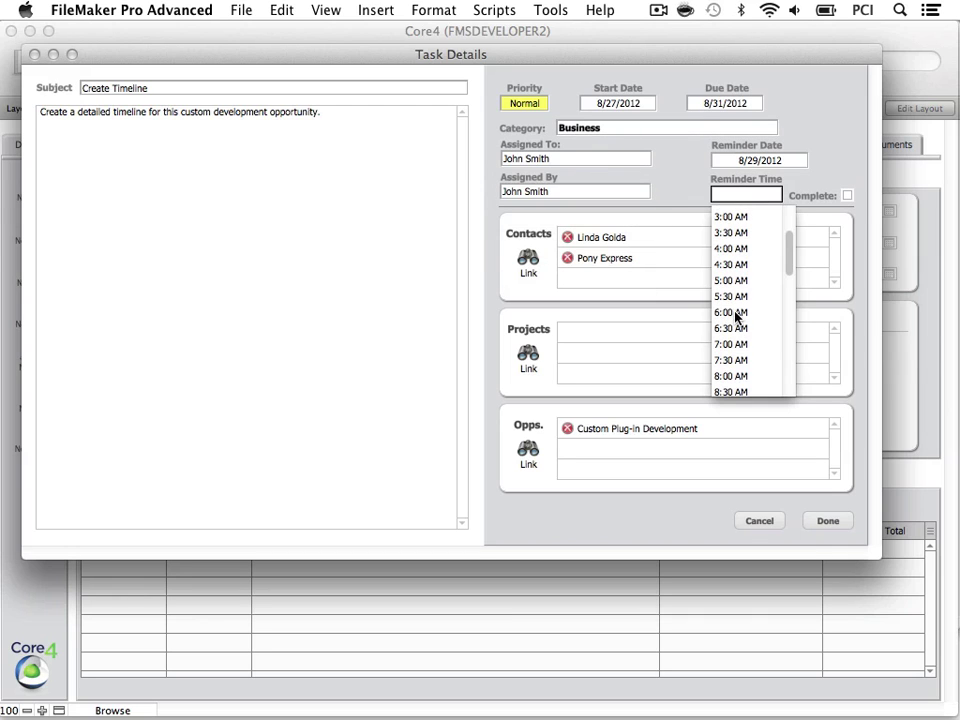
{"action": "left_click", "coordinate": [737, 376]}
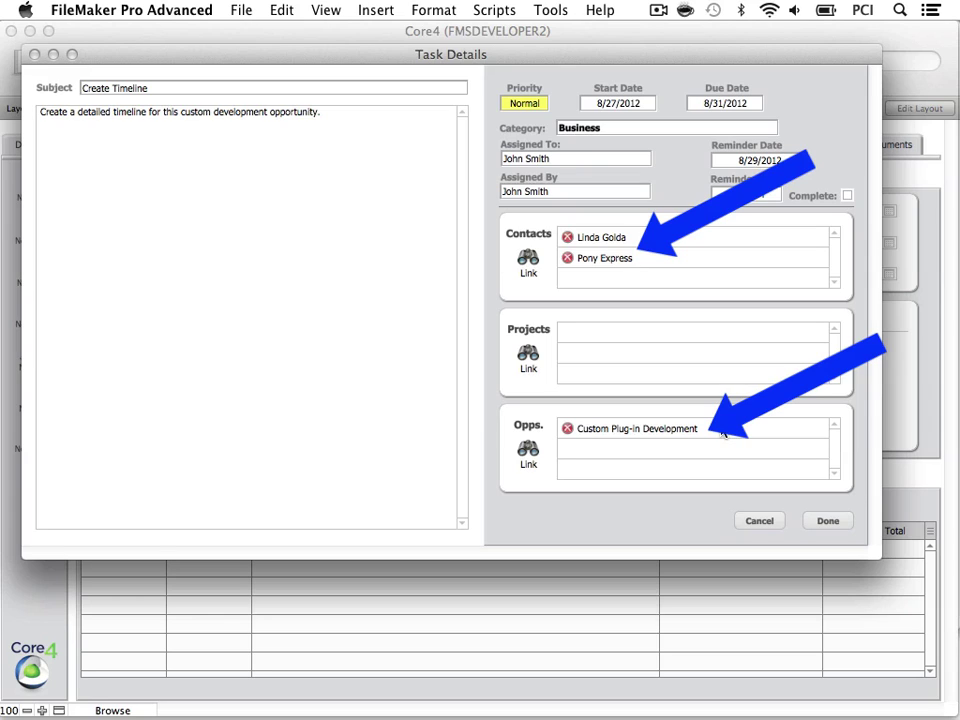
{"action": "left_click", "coordinate": [828, 521]}
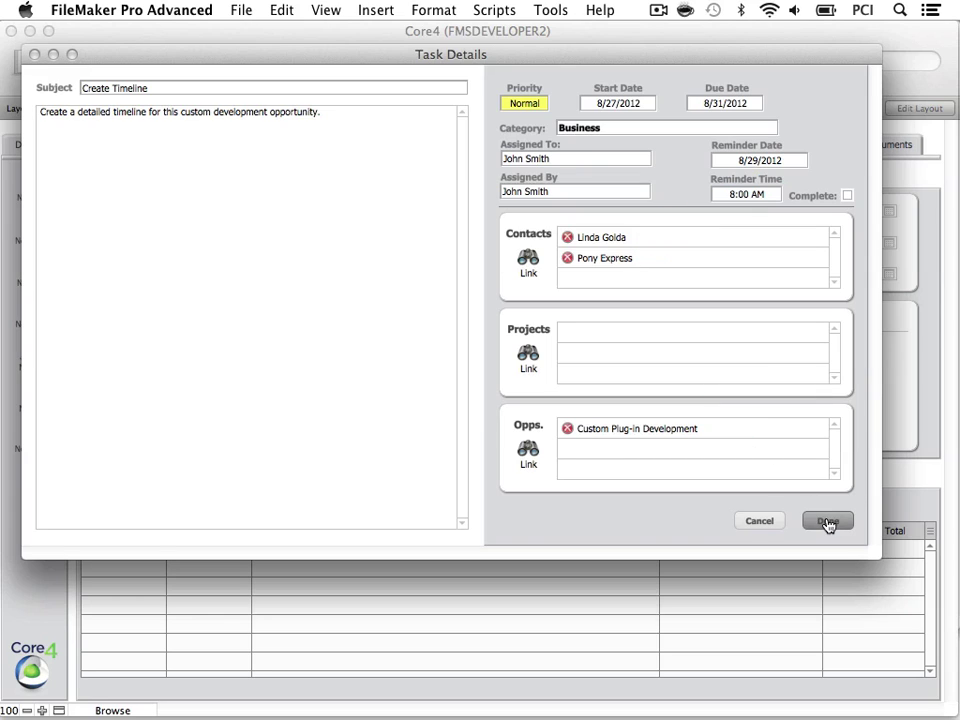
{"action": "left_click", "coordinate": [300, 480]}
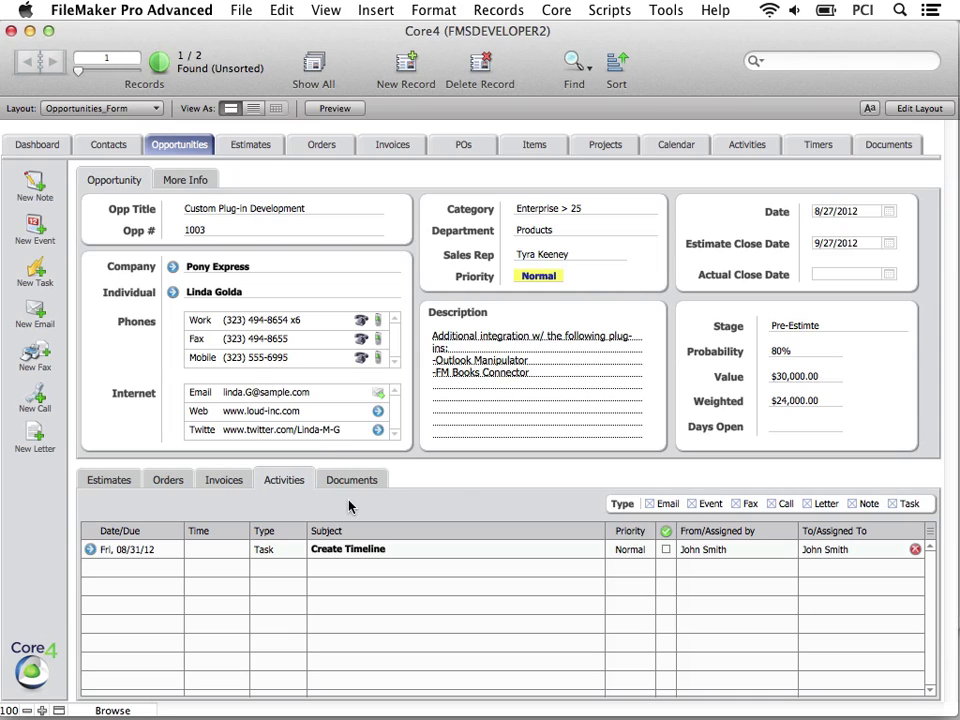
{"action": "left_click", "coordinate": [350, 480]}
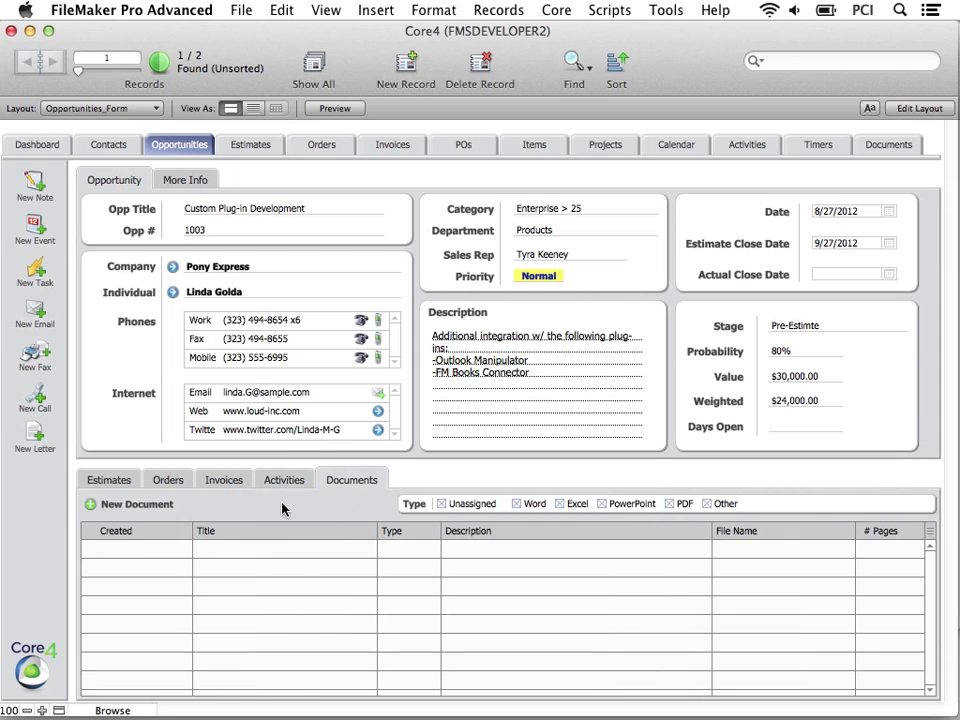
{"action": "left_click", "coordinate": [223, 482]}
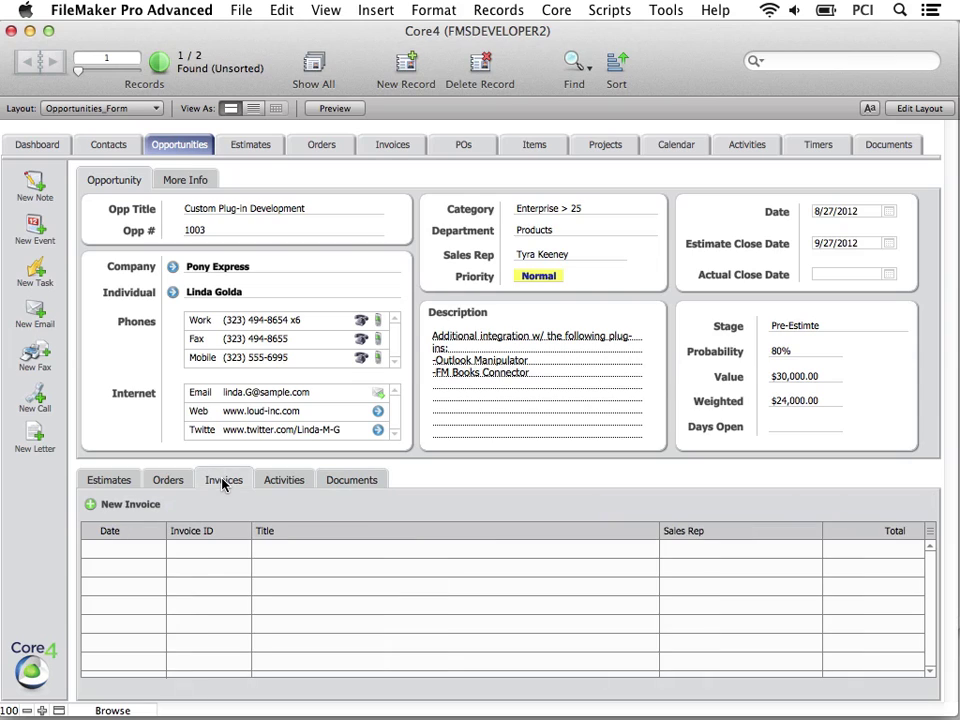
{"action": "left_click", "coordinate": [170, 481]}
{"action": "left_click", "coordinate": [127, 481]}
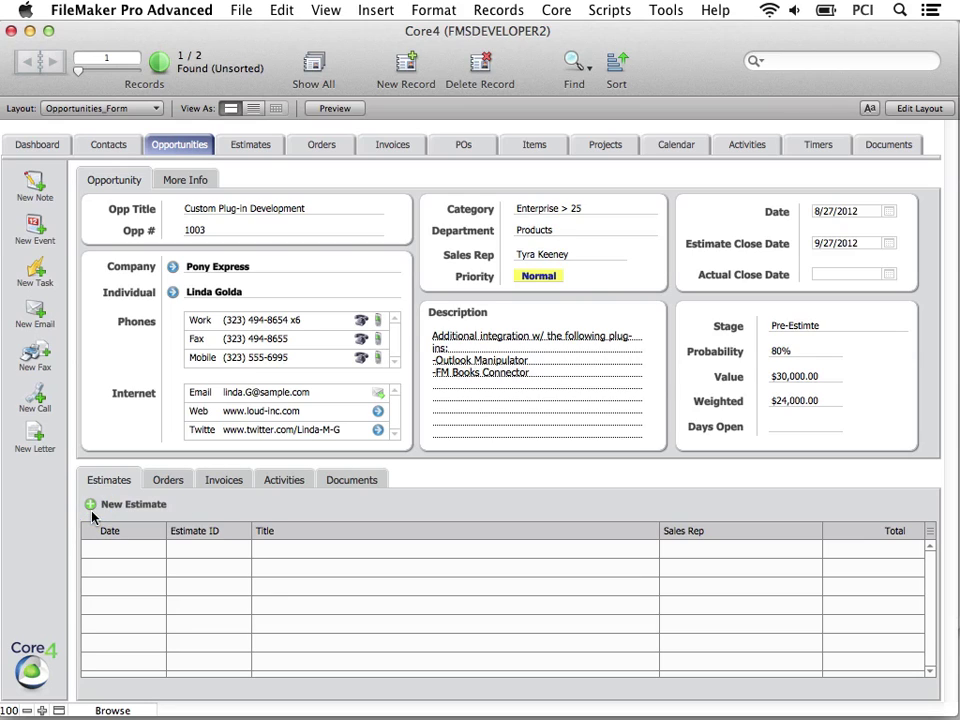
- Open the full Activities list and review the Create Timeline task's details
{"action": "left_click", "coordinate": [270, 483]}
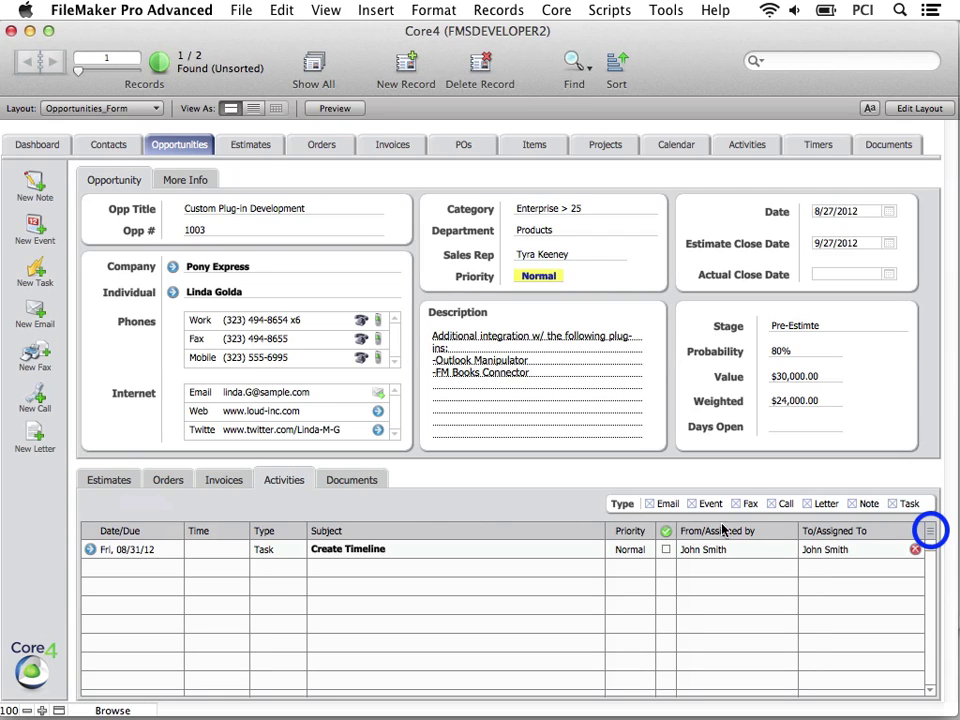
{"action": "mouse_move", "coordinate": [930, 533]}
{"action": "left_click", "coordinate": [930, 530]}
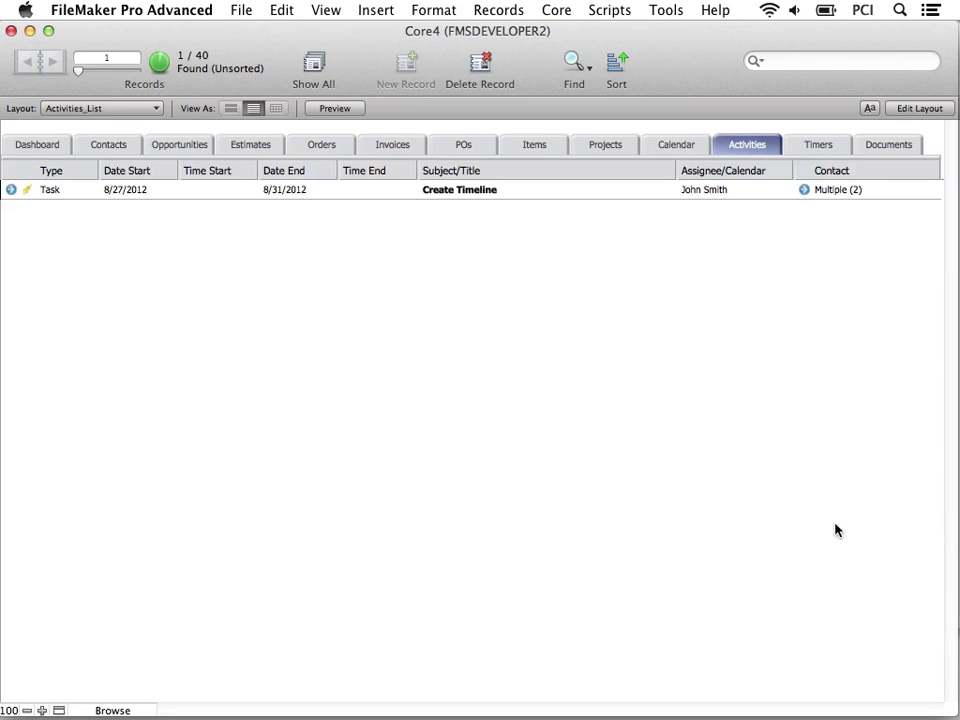
{"action": "left_click", "coordinate": [10, 190]}
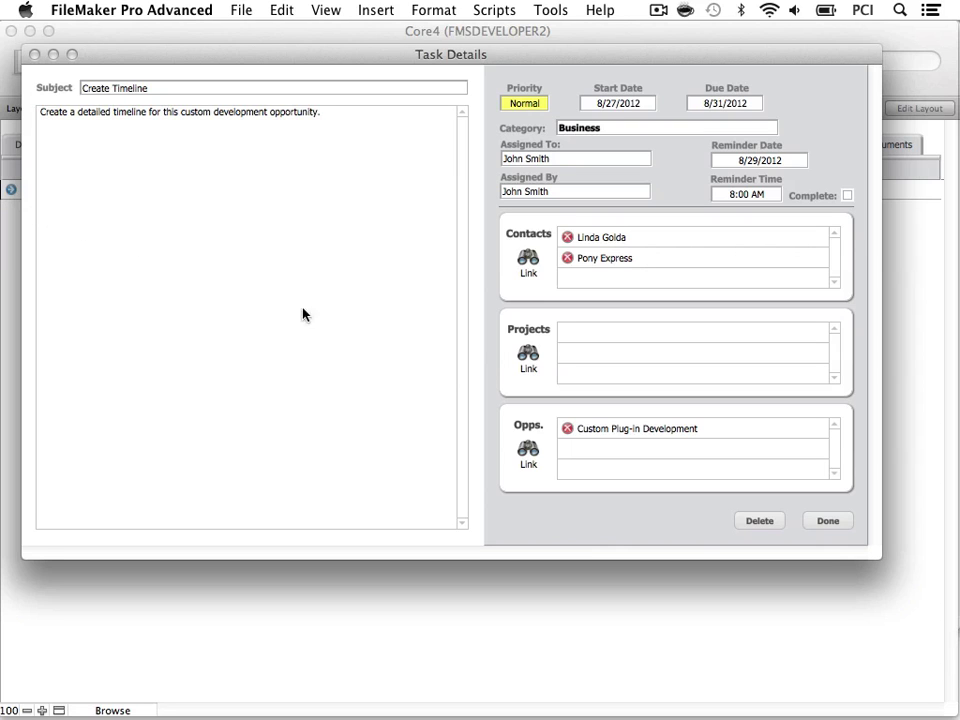
{"action": "left_click", "coordinate": [849, 525]}
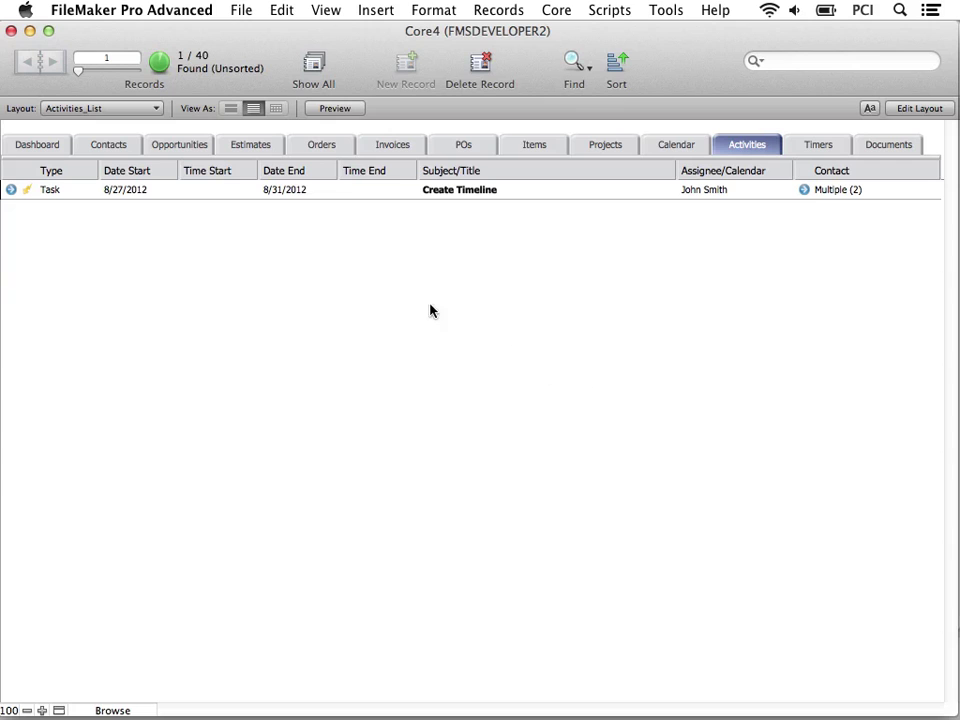
- Go back to the Custom Plug-in Development opportunity via the Opportunities tab
{"action": "left_click", "coordinate": [190, 149]}
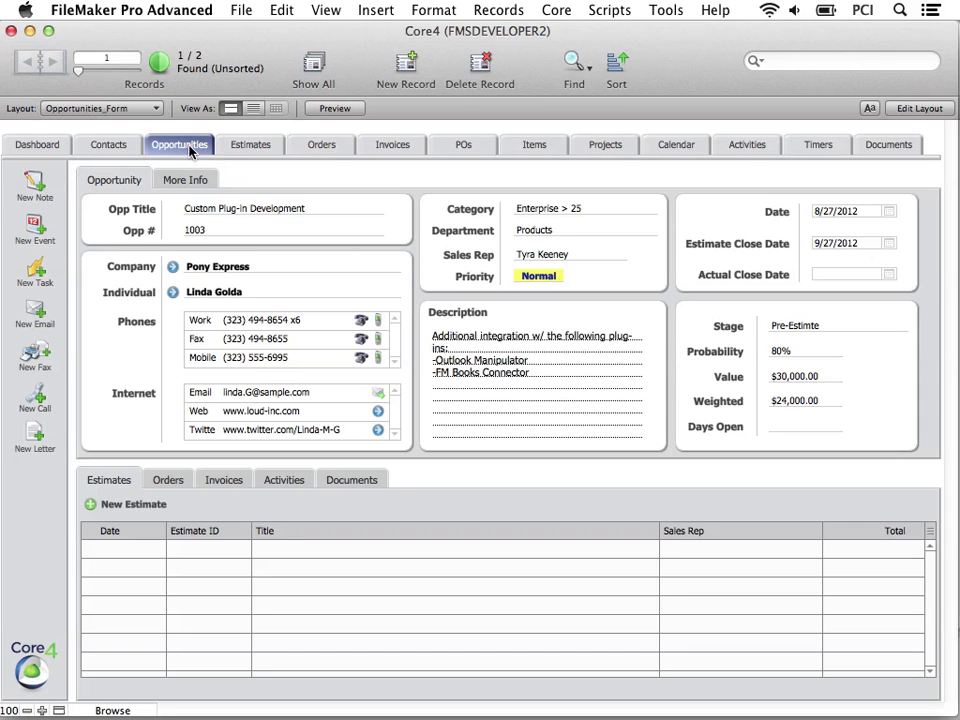